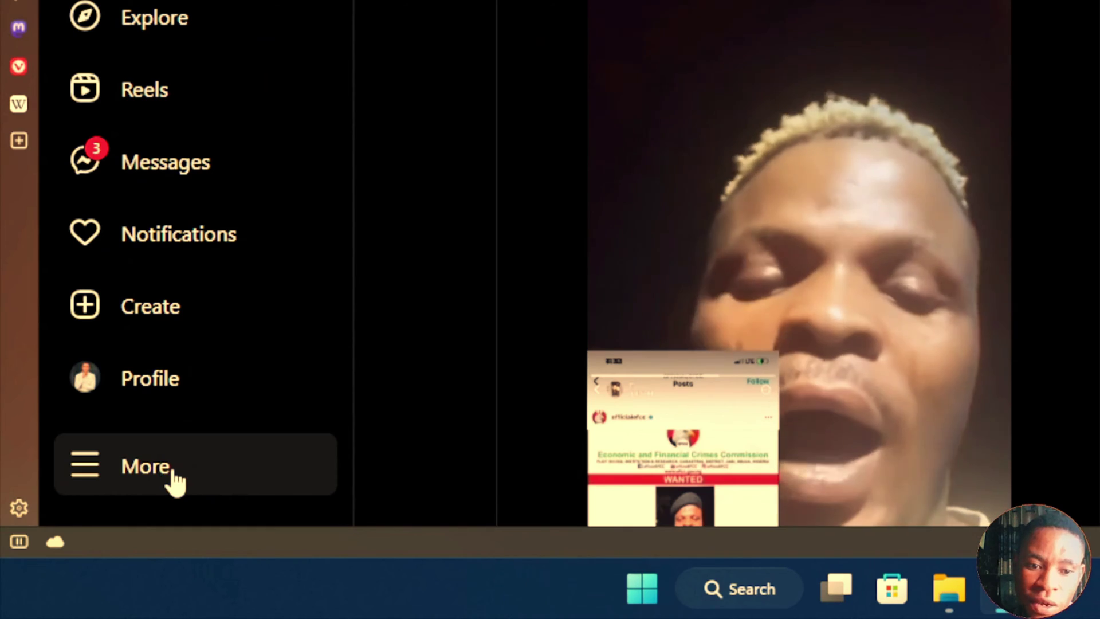
Open the account type and tools settings and start switching to a professional account
left_click(168, 473)
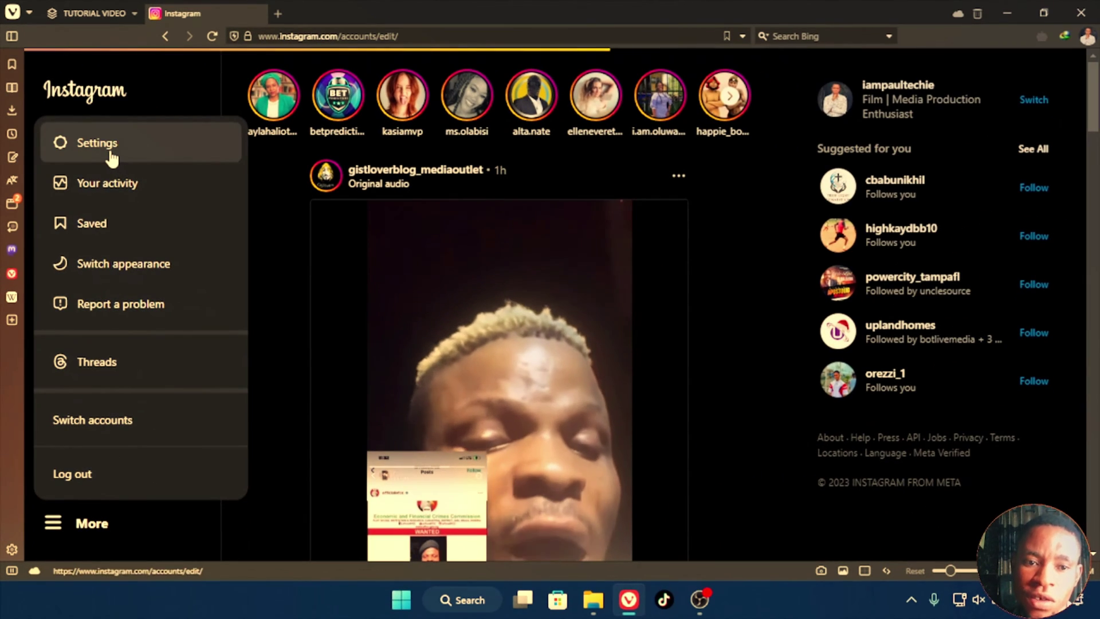
left_click(170, 233)
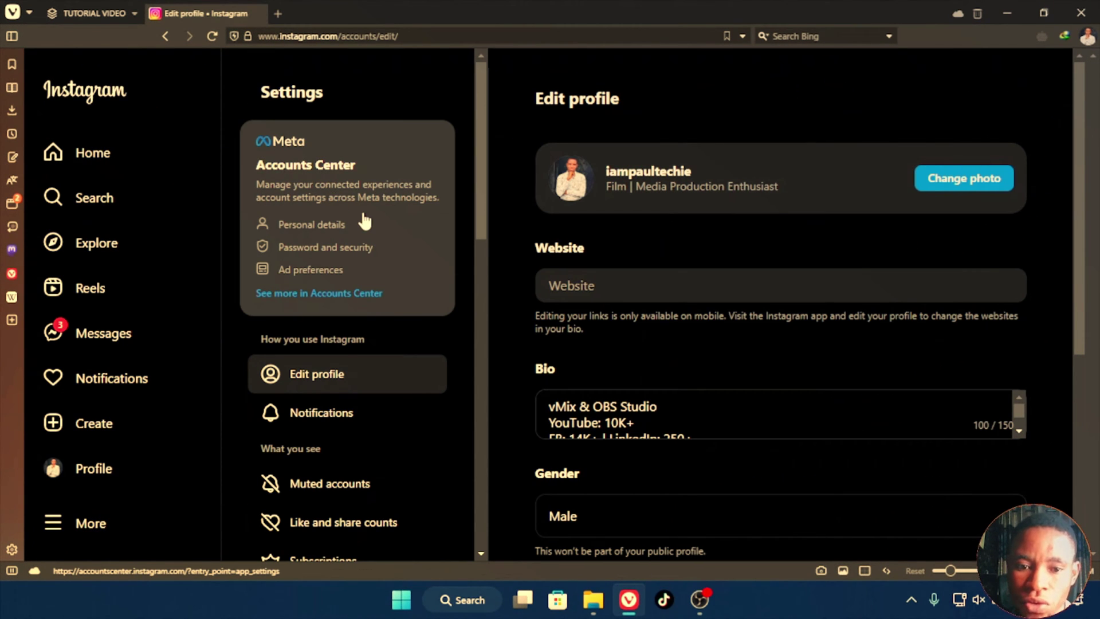
scroll(356, 220, "down", 4)
scroll(361, 225, "down", 10)
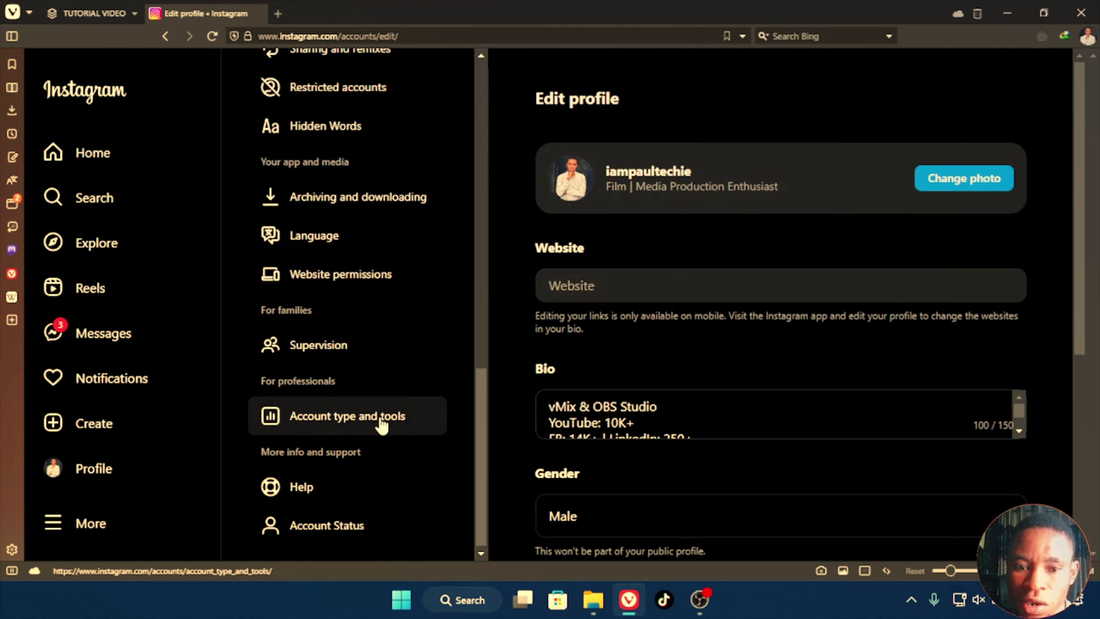
left_click(380, 425)
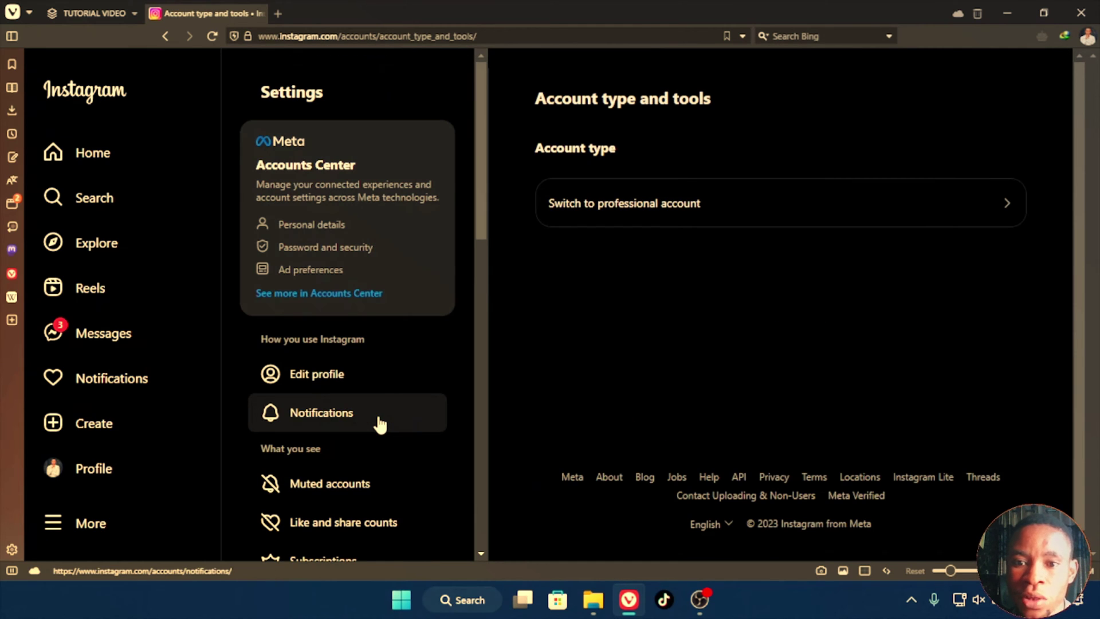
left_click(1009, 205)
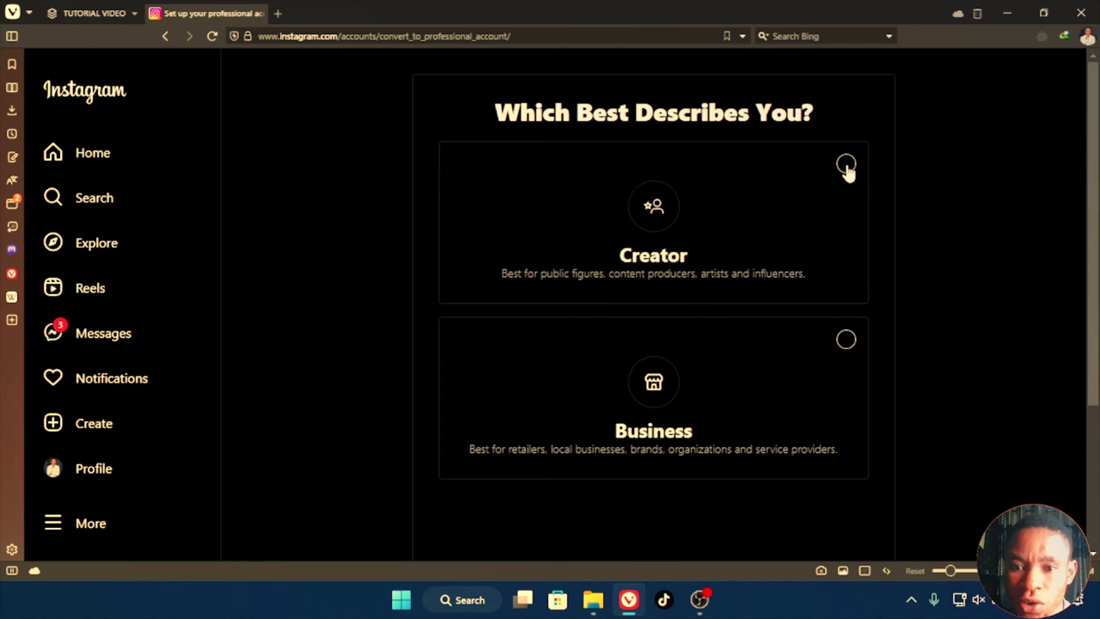
Choose Creator as the professional account type and continue to the category selection
left_click(847, 164)
scroll(768, 286, "down", 3)
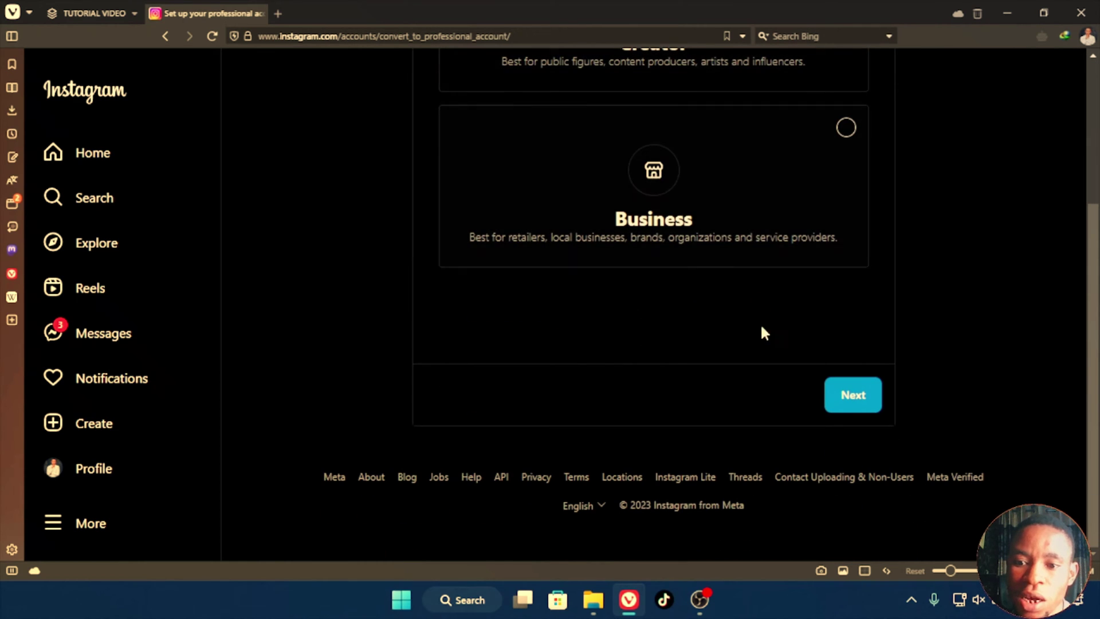
left_click(854, 397)
scroll(823, 452, "up", 3)
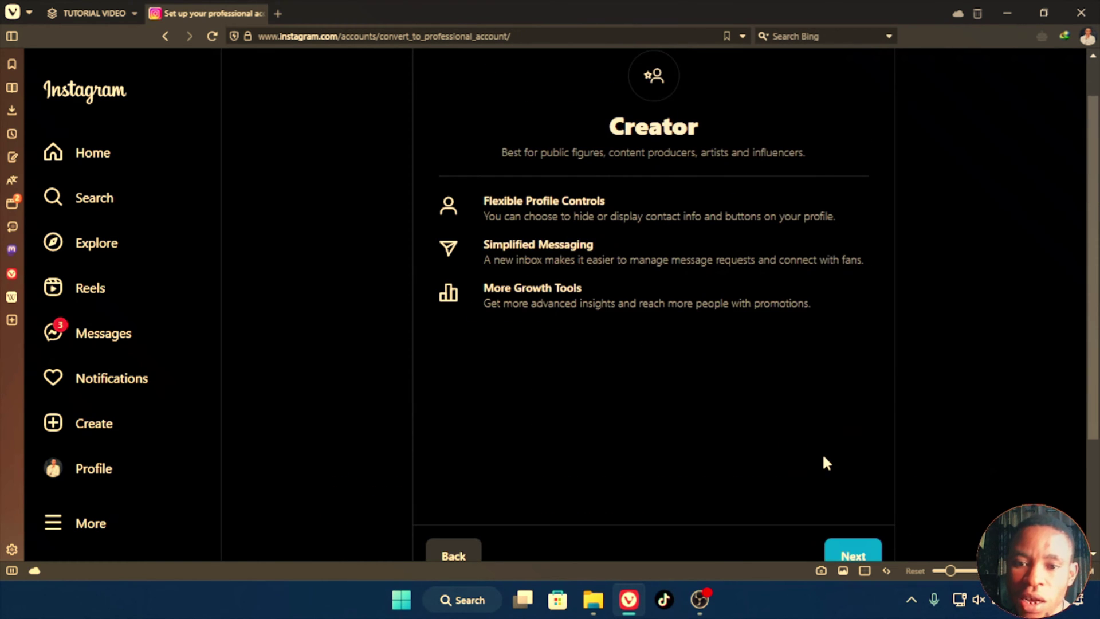
scroll(823, 453, "down", 3)
left_click(854, 403)
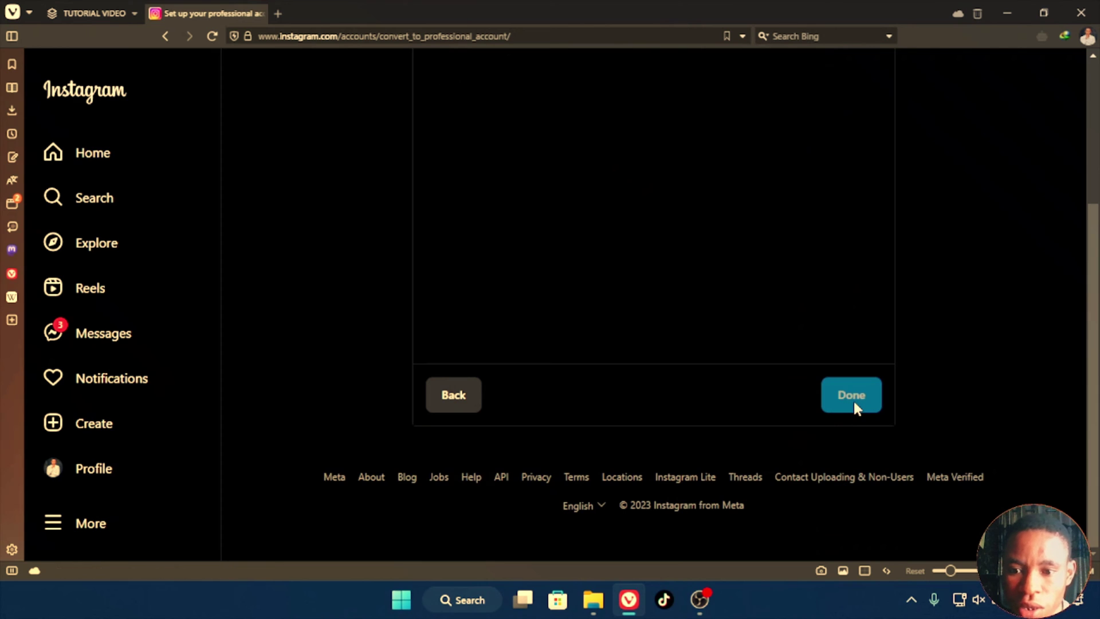
scroll(791, 390, "up", 3)
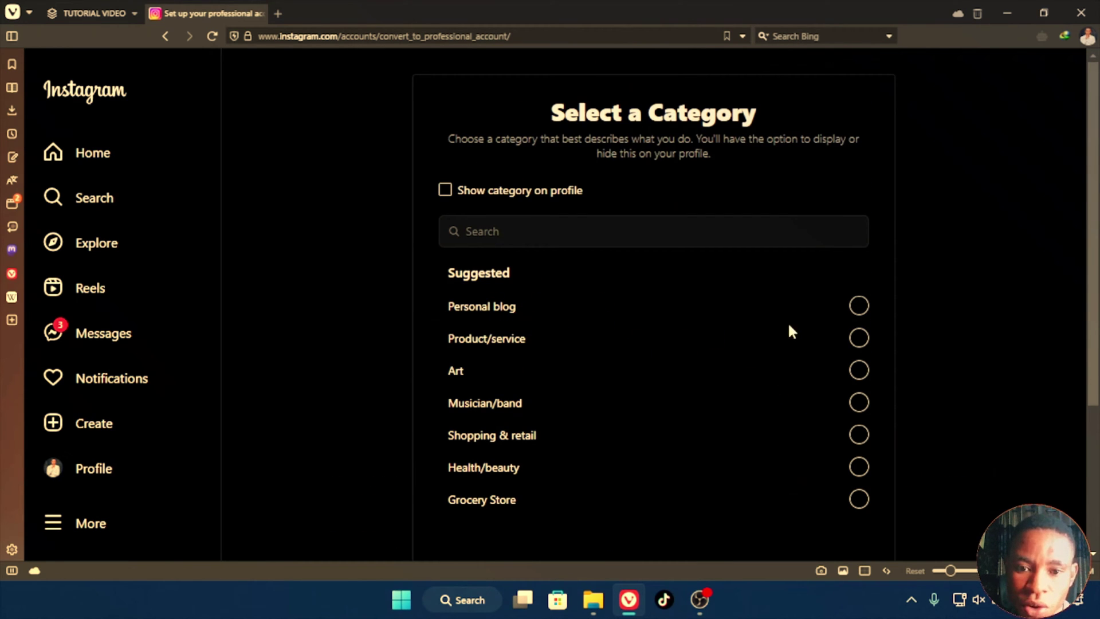
Select Personal blog as the account category and complete the creator account setup
left_click(859, 306)
scroll(773, 384, "down", 4)
left_click(836, 396)
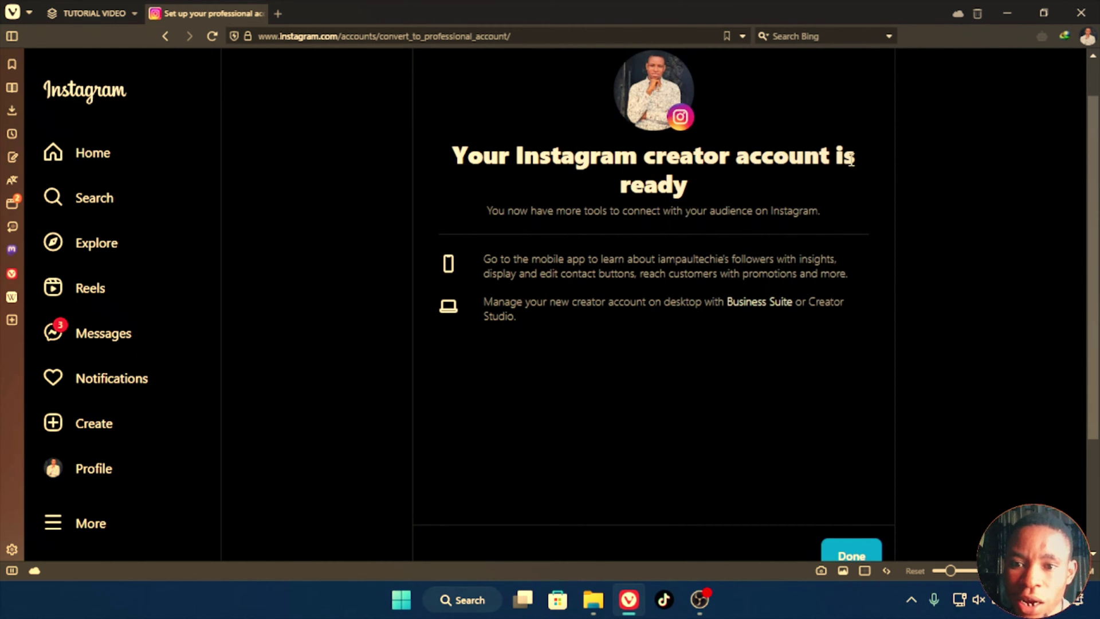
scroll(745, 287, "up", 1)
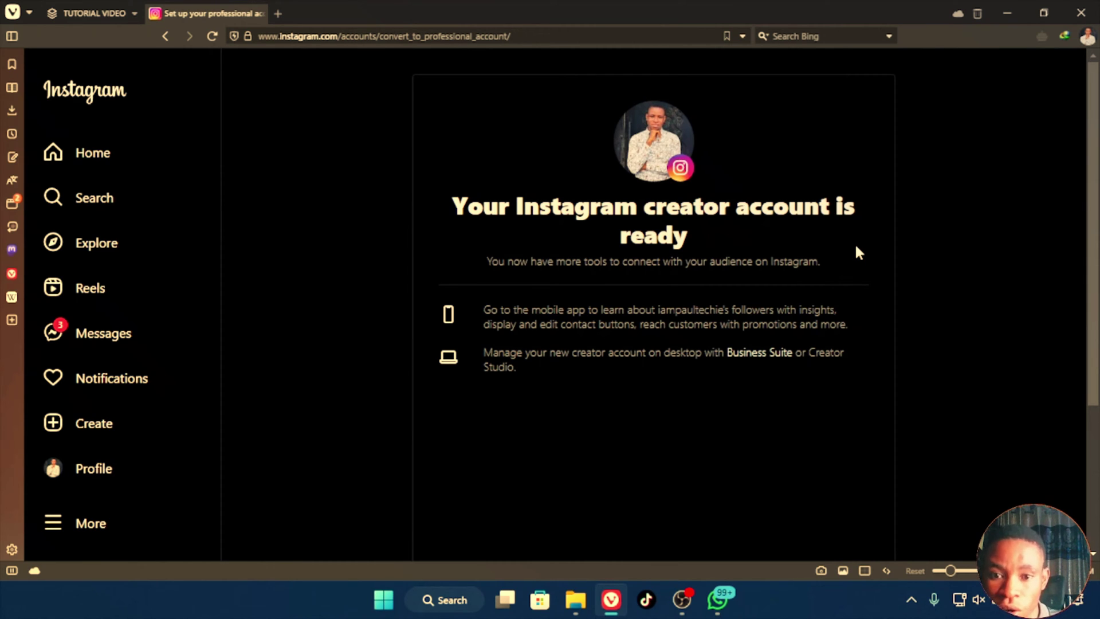
scroll(803, 255, "down", 4)
left_click(853, 396)
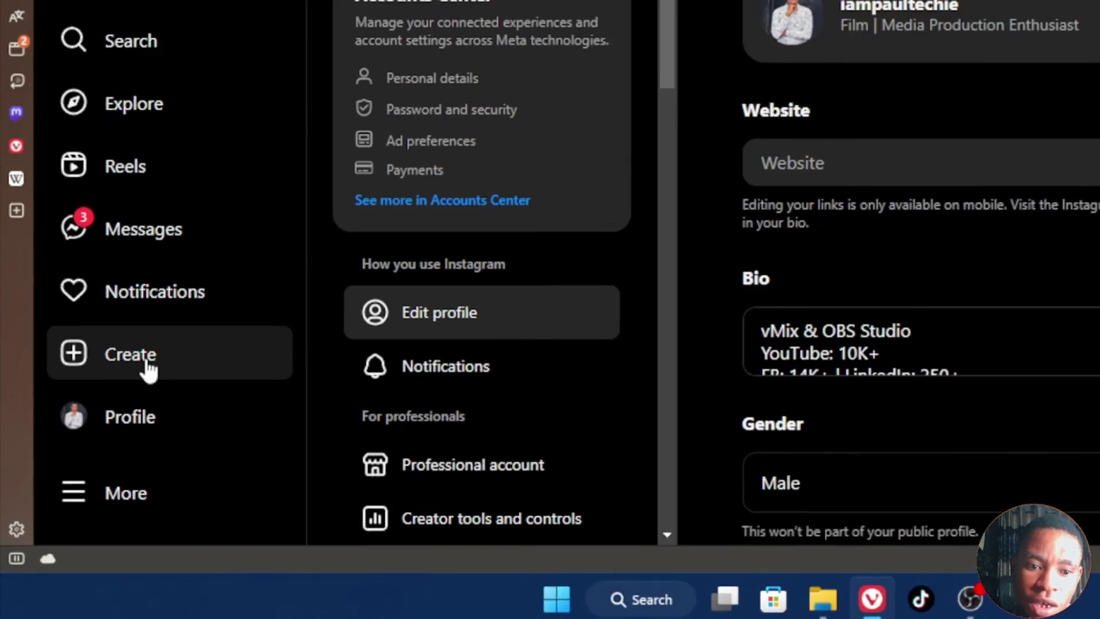
Create a live video titled TEST with a Public audience and continue to its streaming details
left_click(169, 332)
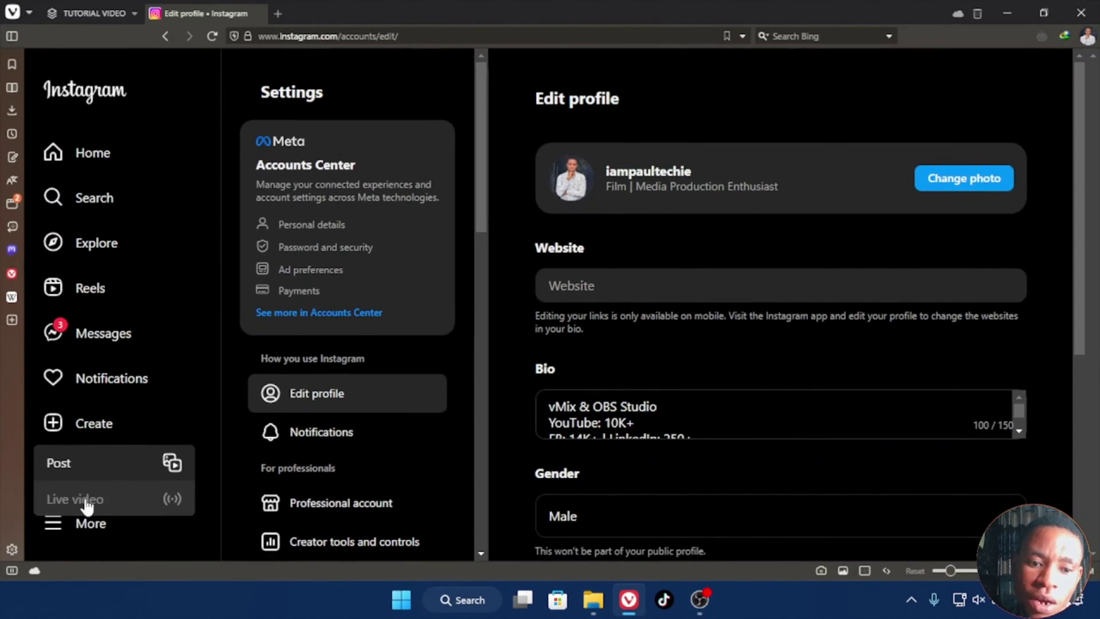
left_click(138, 435)
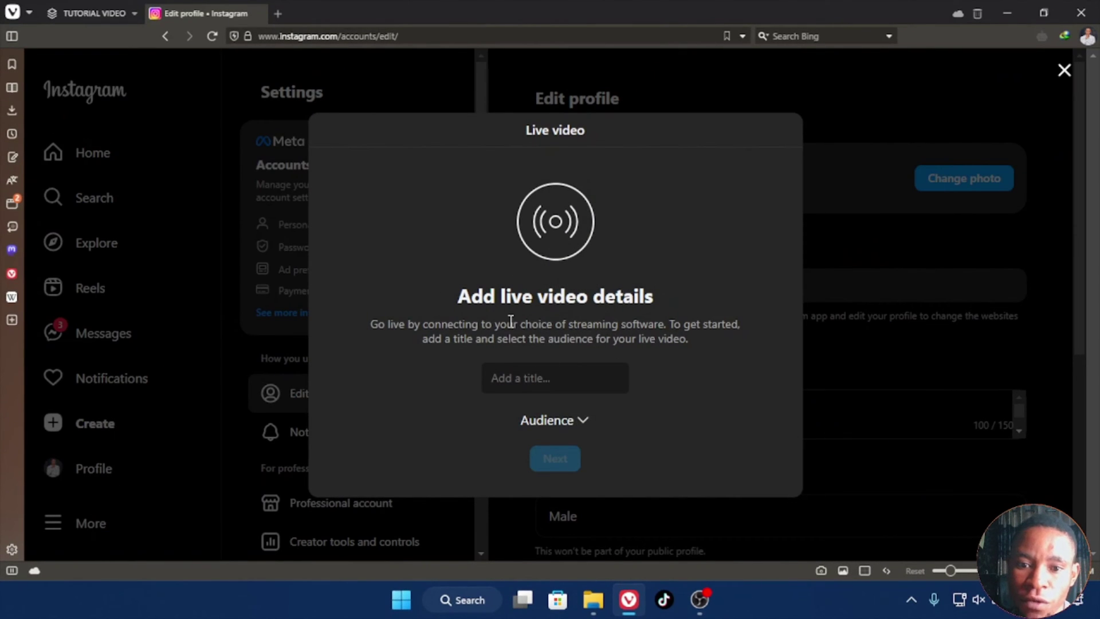
left_click(536, 387)
type("TEST")
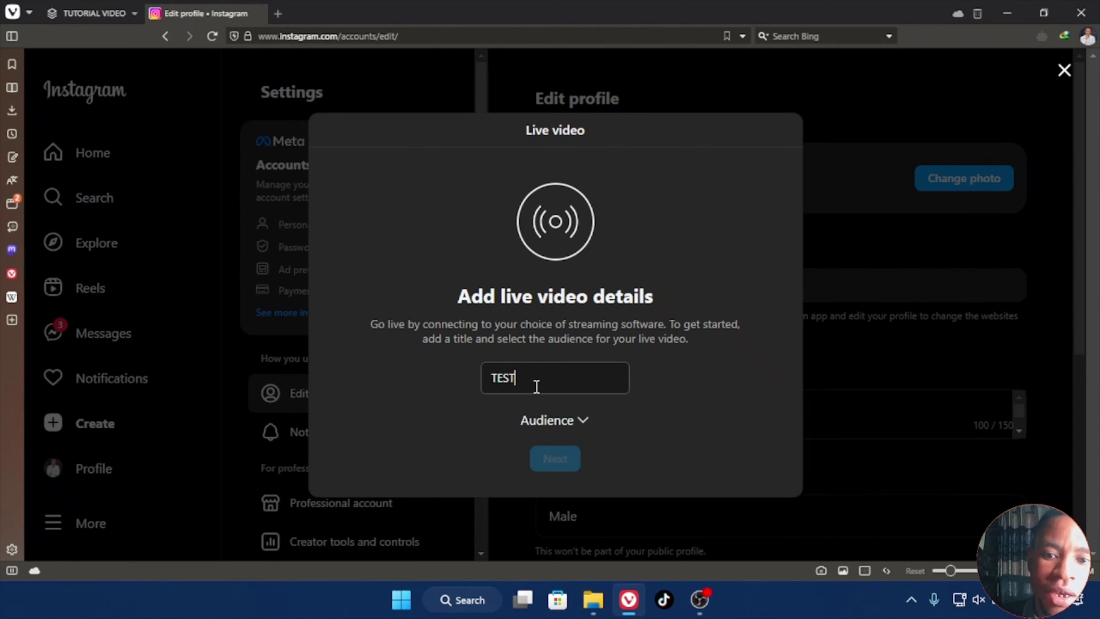
left_click(582, 418)
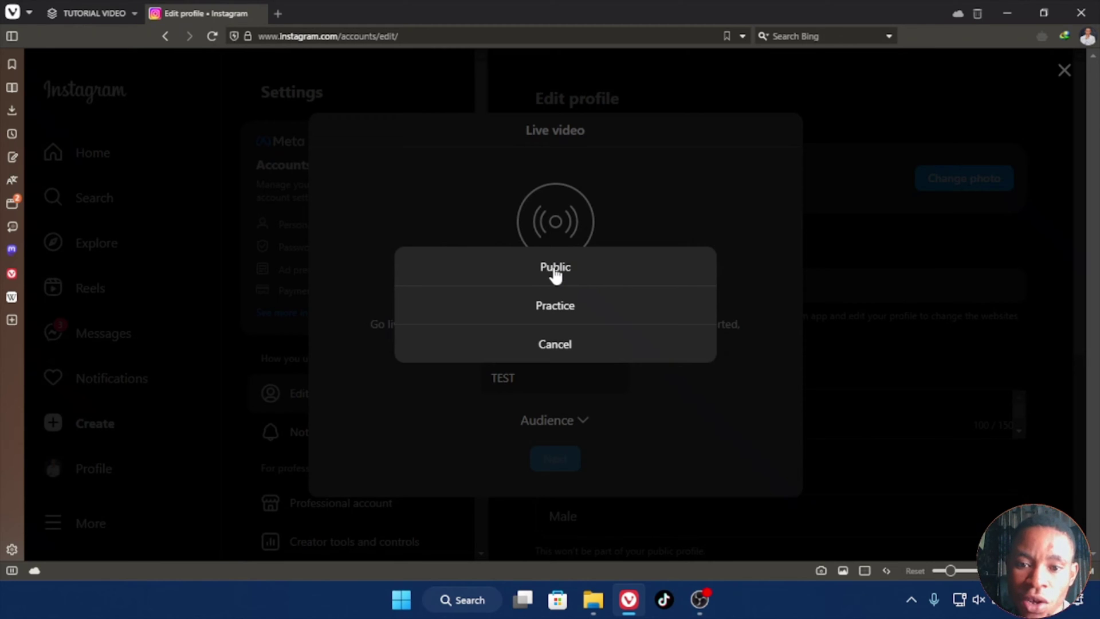
left_click(556, 272)
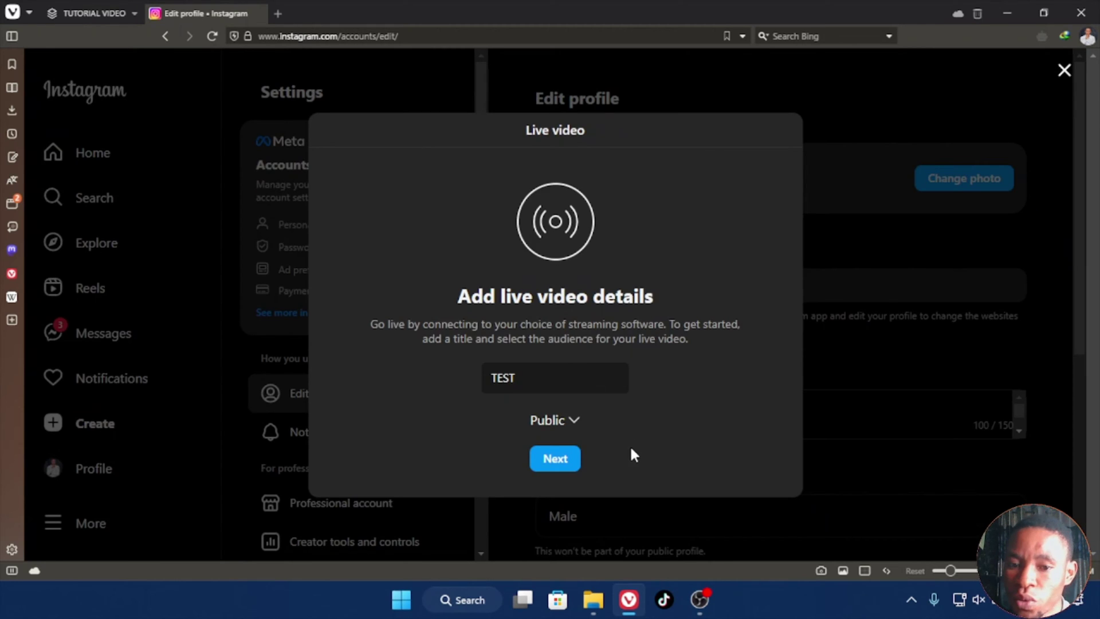
left_click(554, 462)
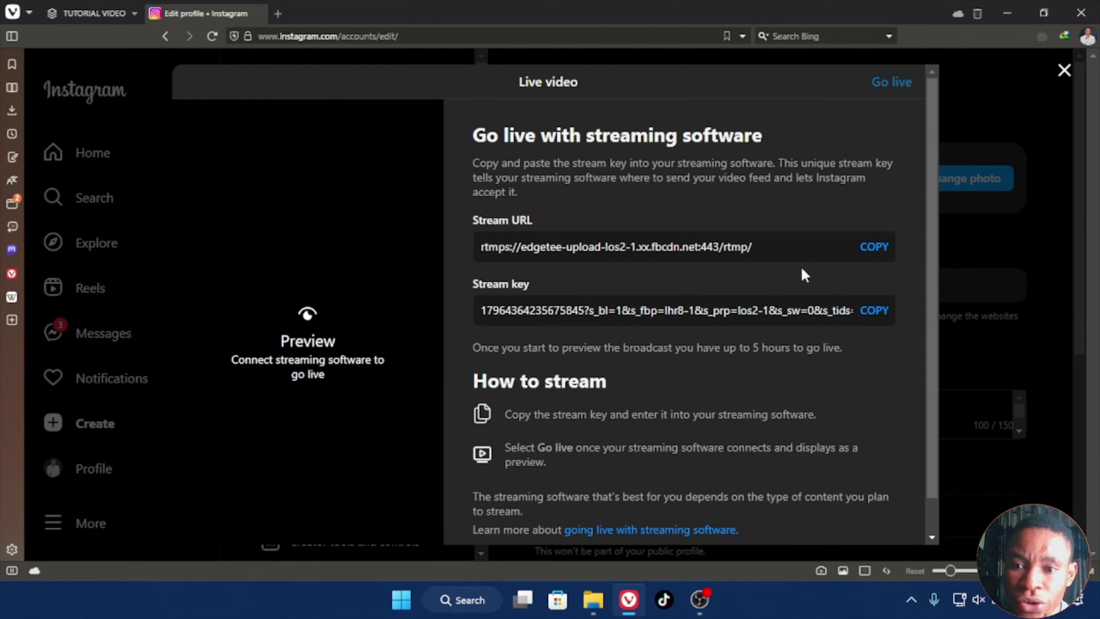
Copy the live video's stream URL and launch vMix
left_click(875, 250)
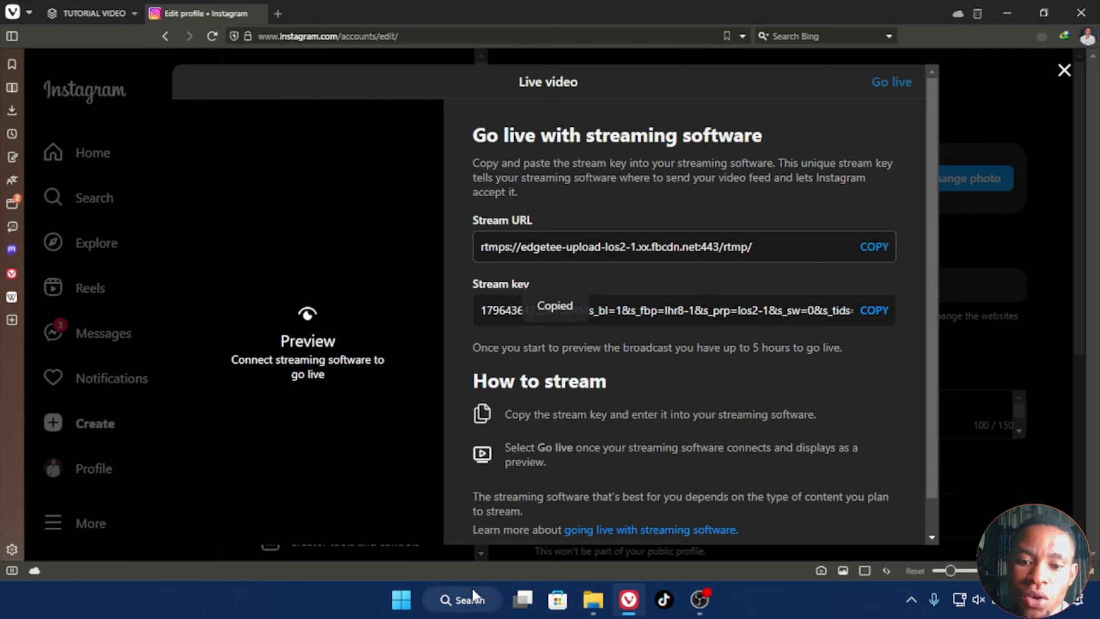
left_click(472, 593)
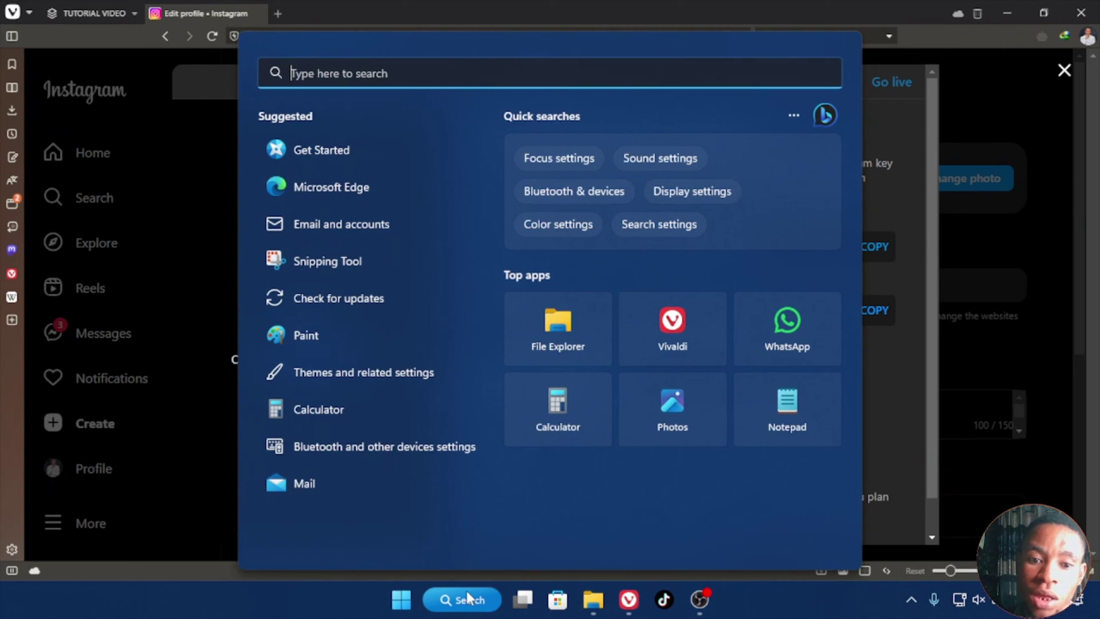
type("vmi")
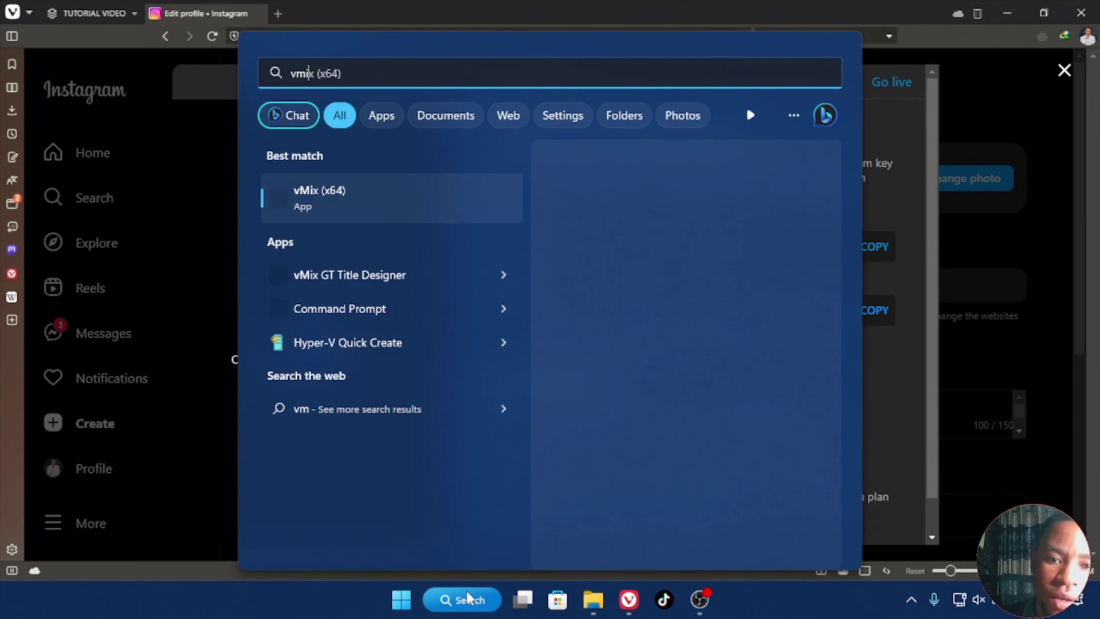
key("Escape")
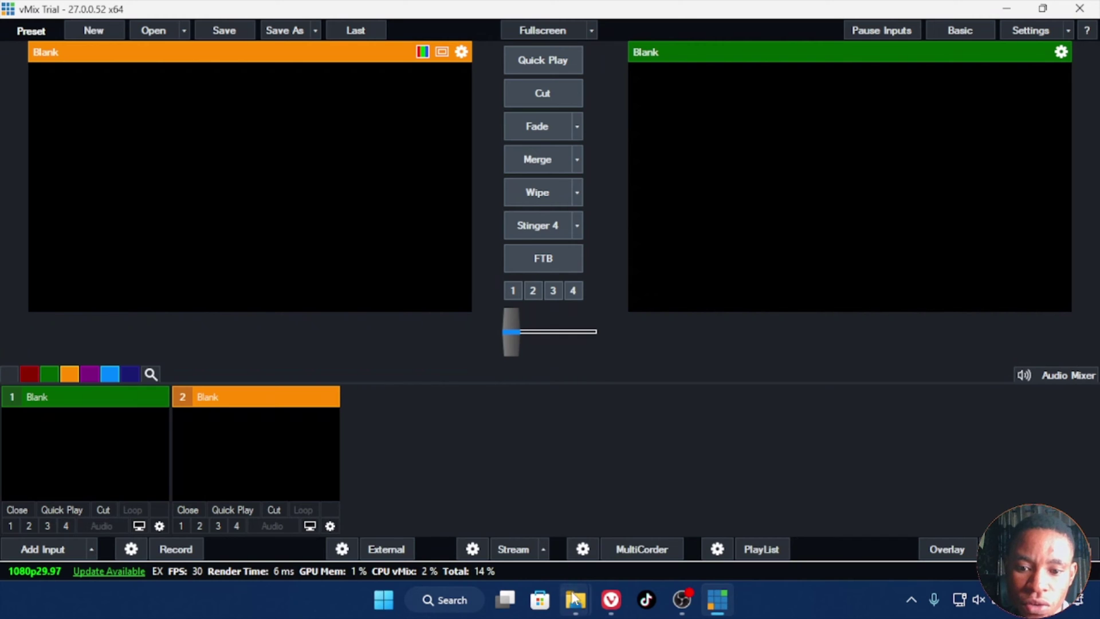
Add the Intro video from the FILE FOR EDITING folder in Videos to vMix as the first input
mouse_move(573, 596)
left_click(613, 512)
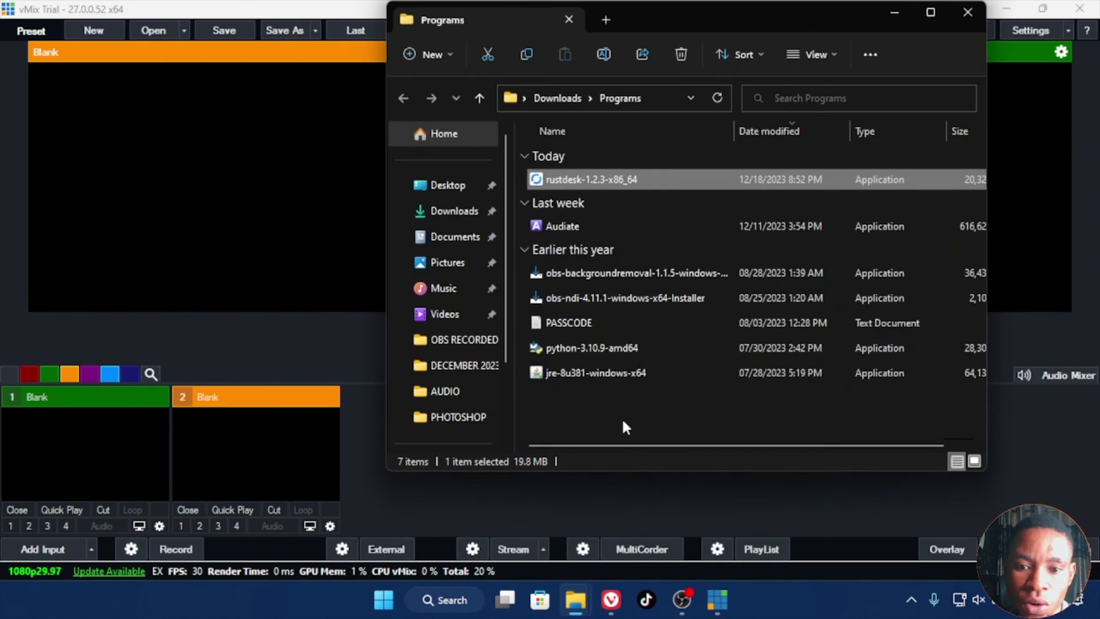
left_click(445, 313)
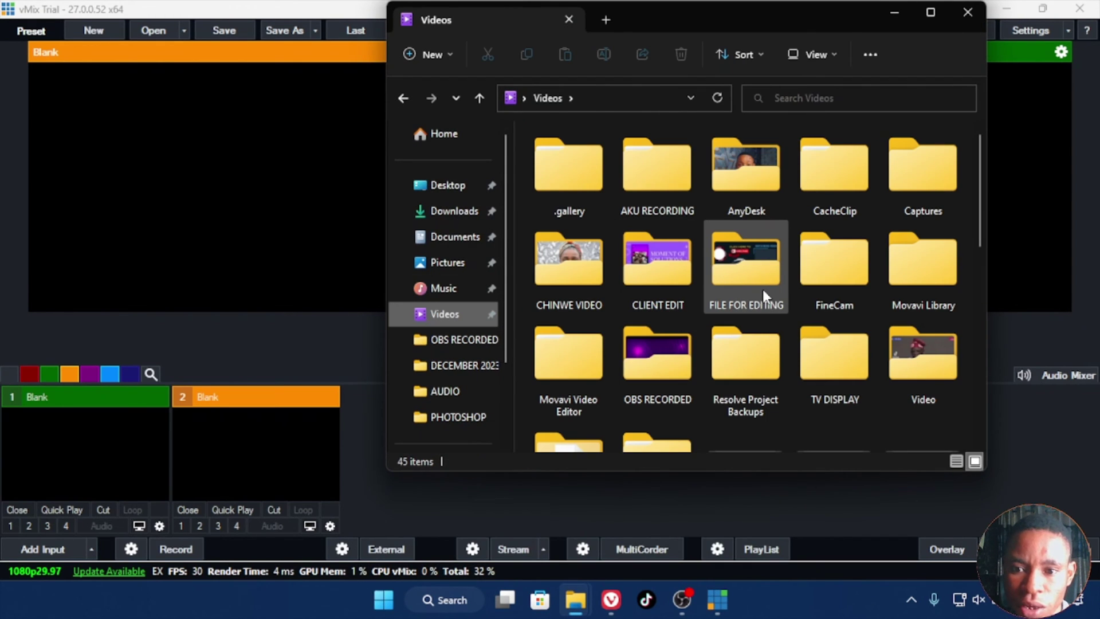
double_click(745, 265)
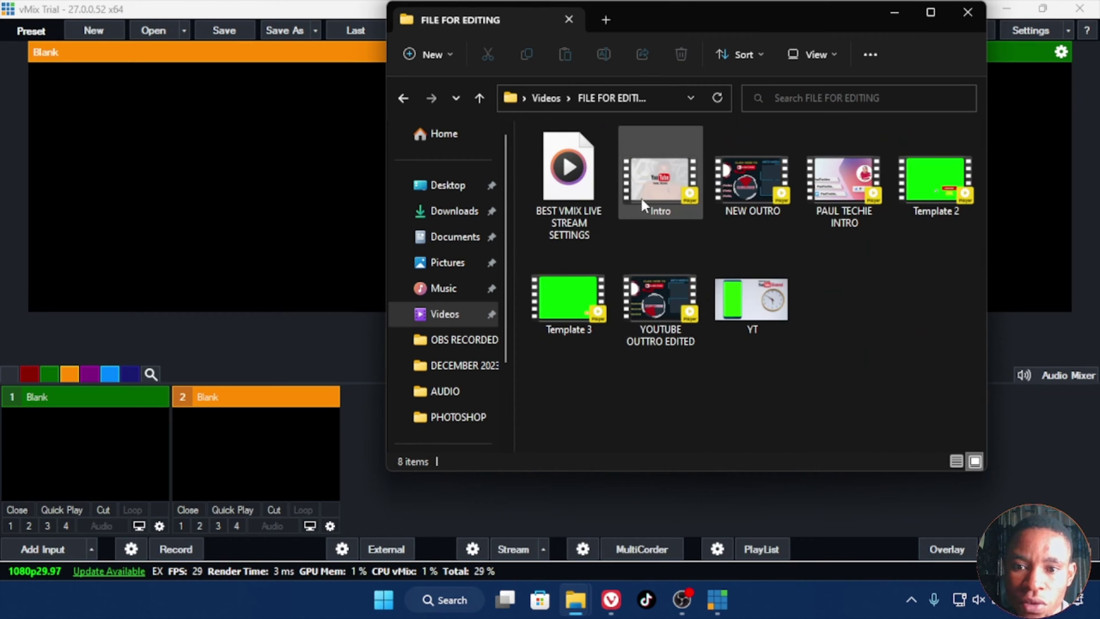
left_click_drag(653, 181, 65, 436)
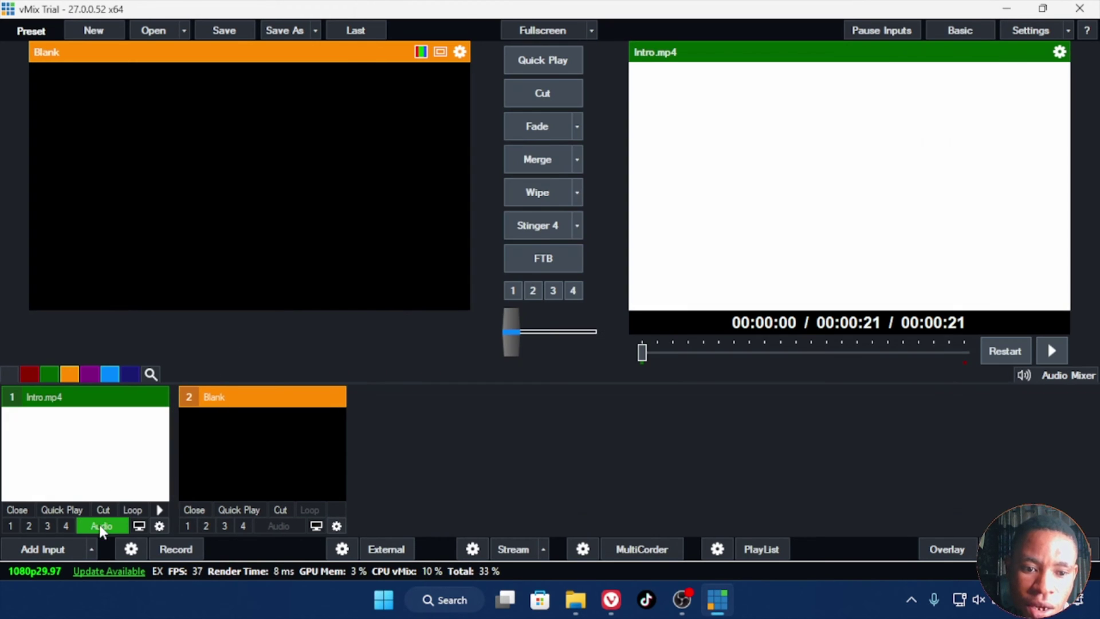
Mute the audio of the Intro.mp4 input and check its channel in the audio mixer
left_click(1060, 375)
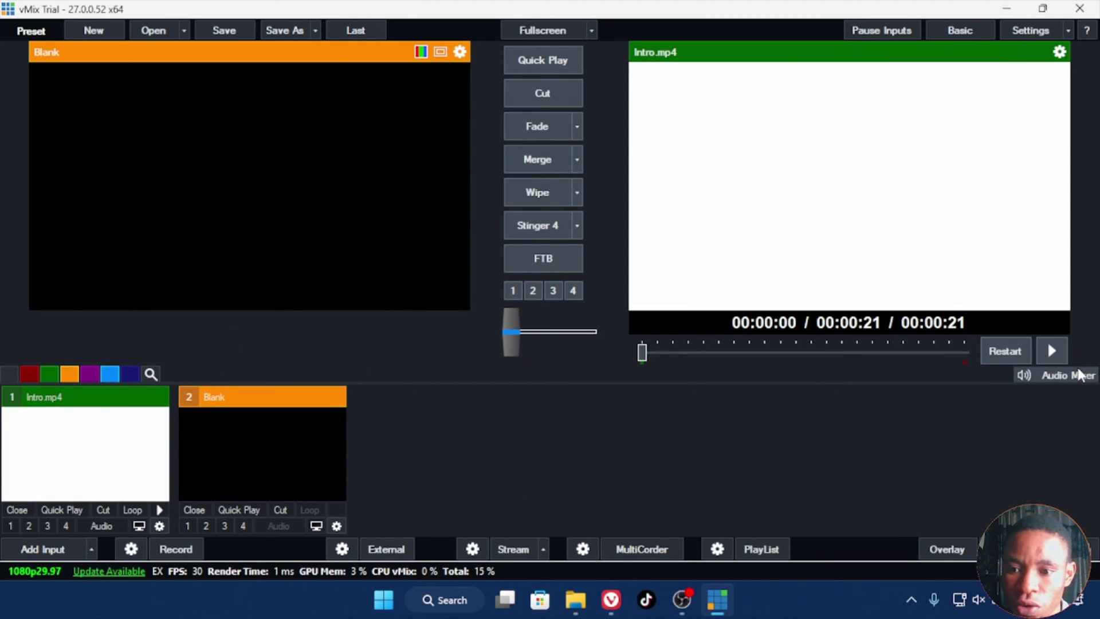
left_click(999, 474)
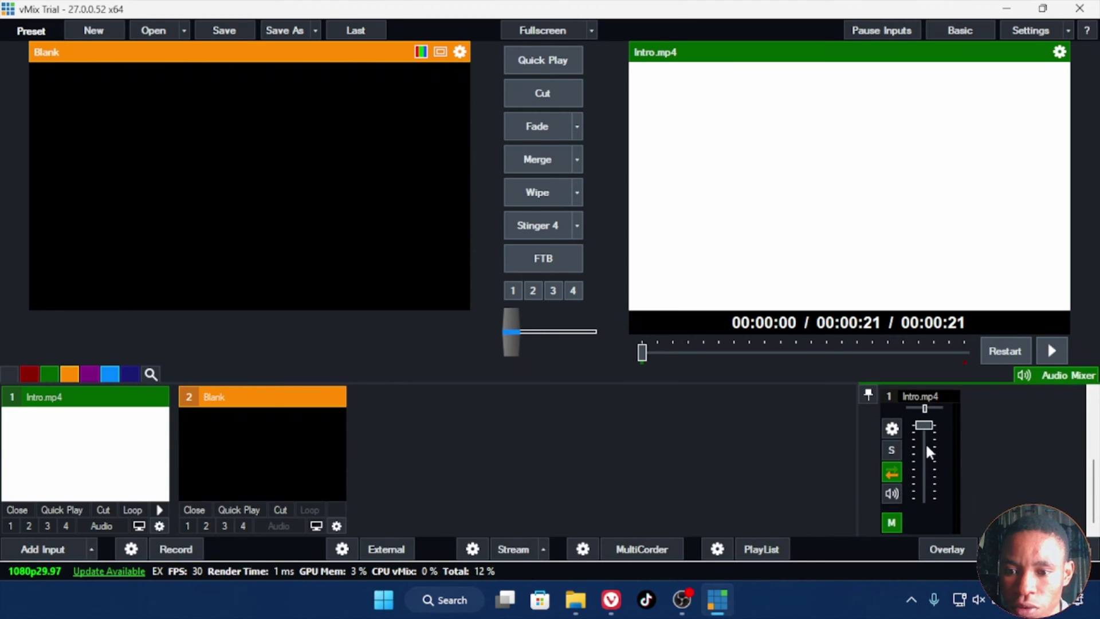
left_click(1040, 376)
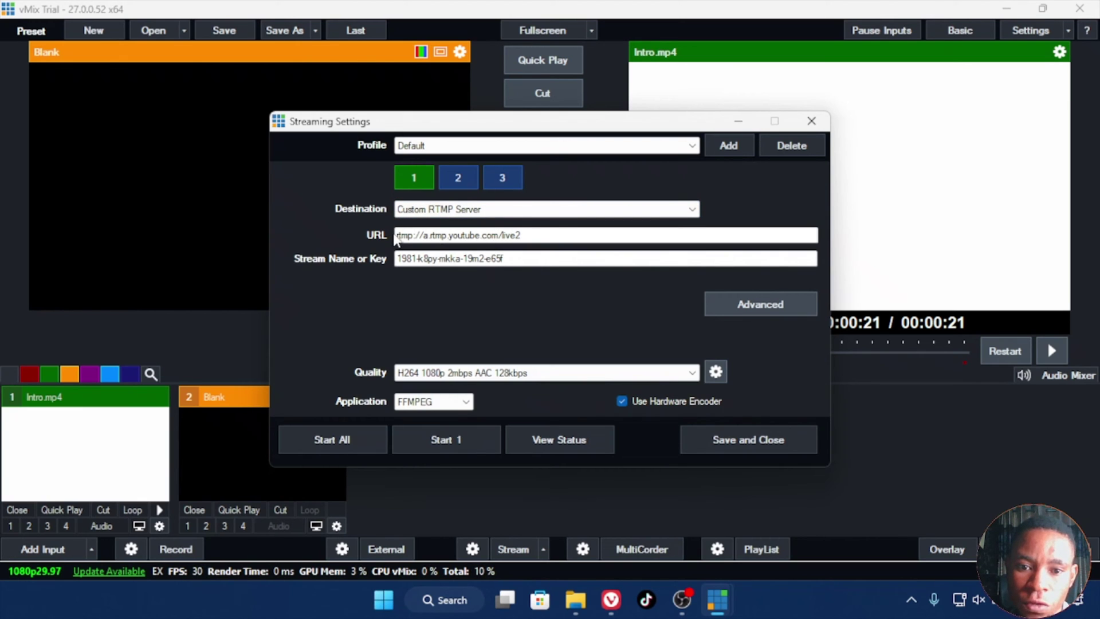
Set the URL of stream 1 in the streaming settings to rtmps://edgetee-upload-los2-1.xx.fbcdn.net:443/rtmp/
left_click_drag(559, 236, 297, 225)
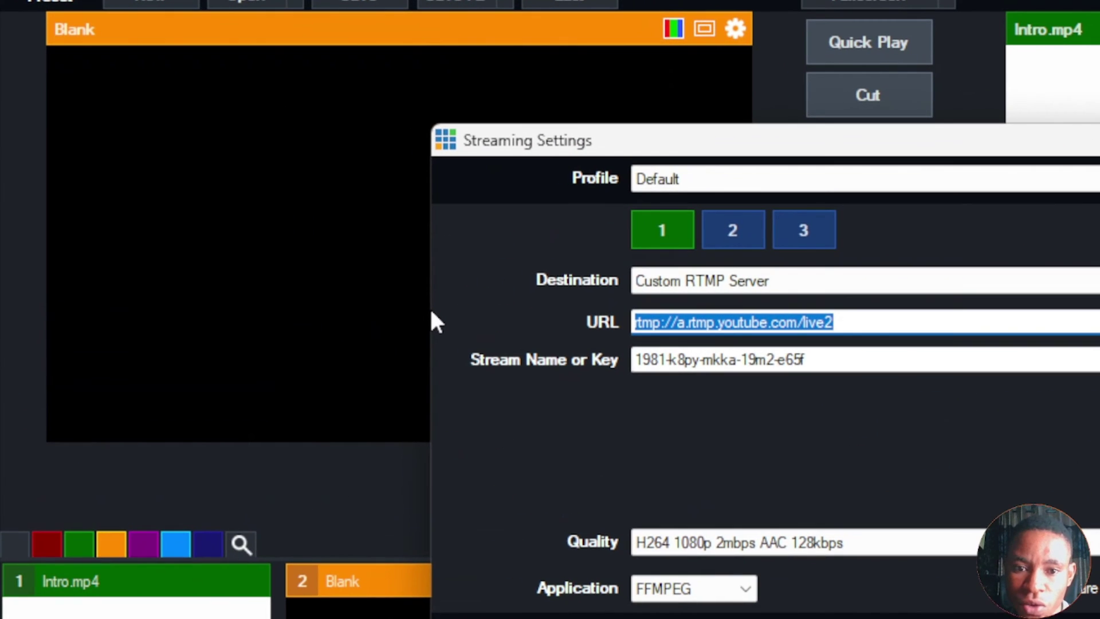
key("ctrl+v")
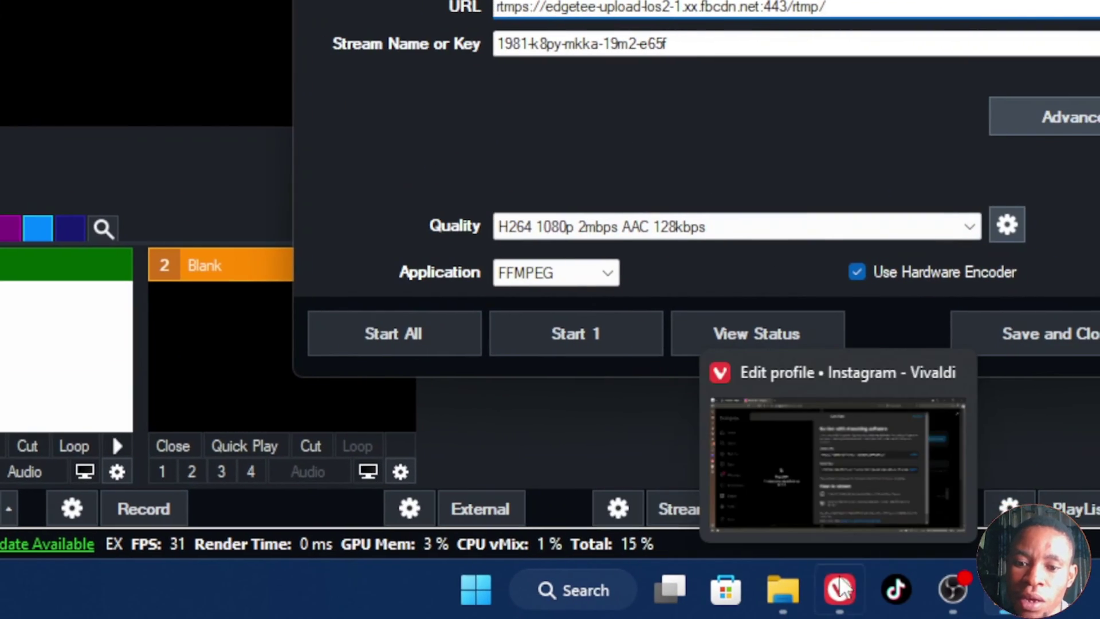
Copy the stream key from Instagram's live video page and enter it as stream 1's key in the vMix streaming settings
left_click(840, 589)
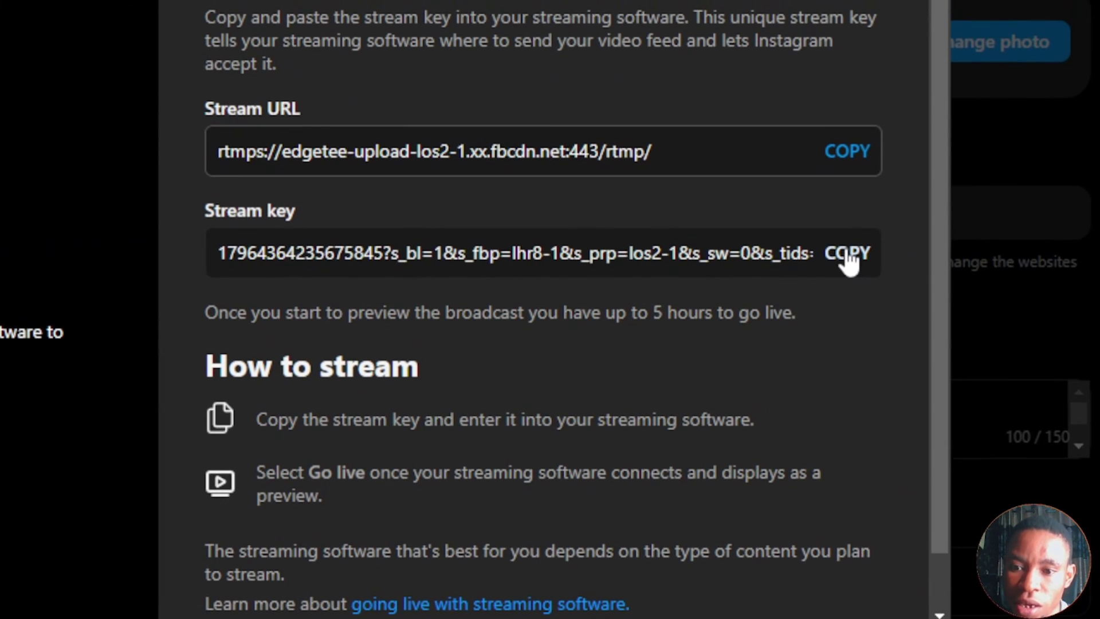
left_click(967, 155)
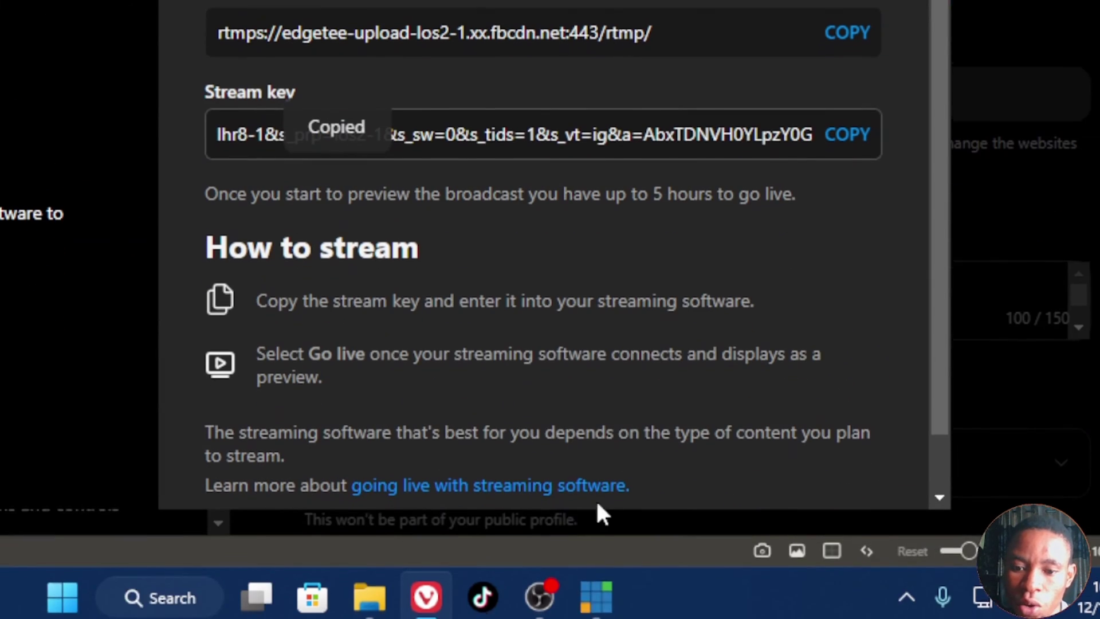
left_click(475, 562)
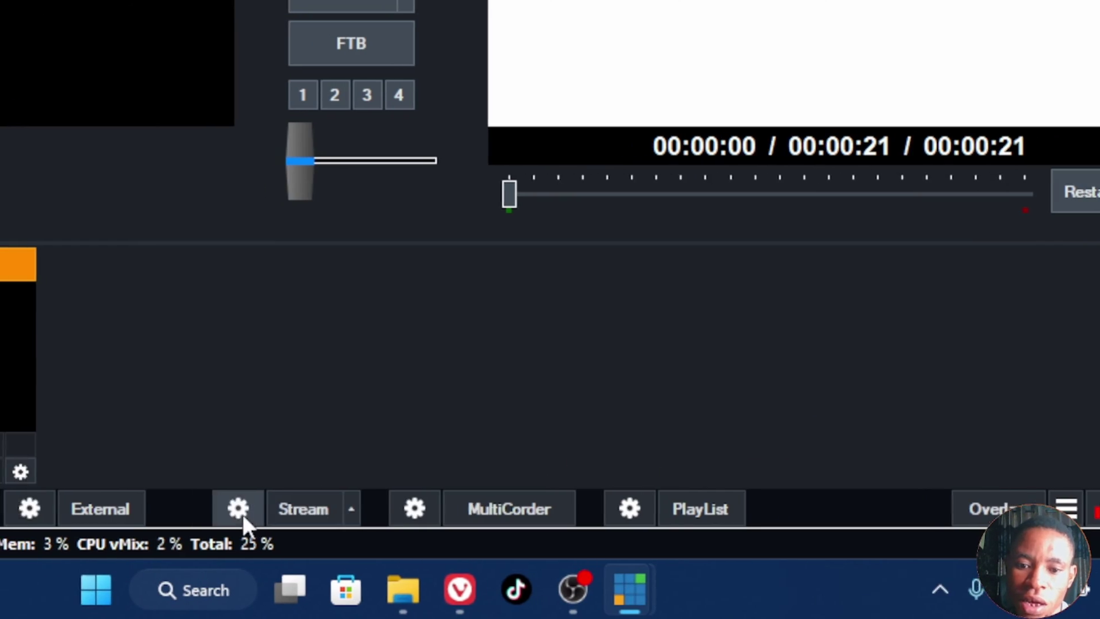
left_click(204, 509)
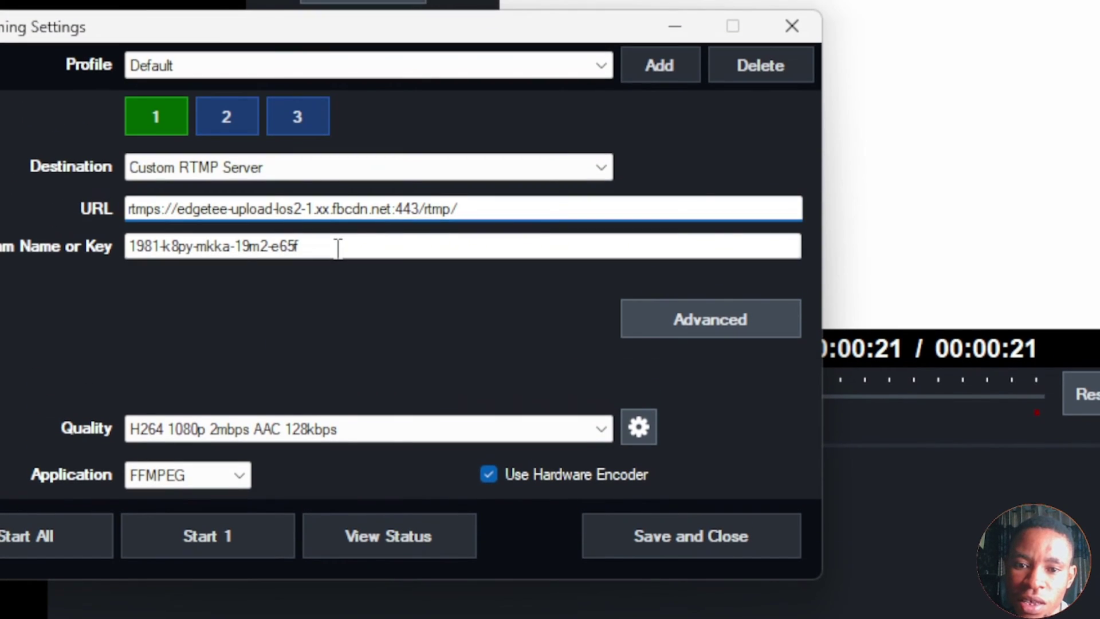
left_click_drag(337, 44, 62, 42)
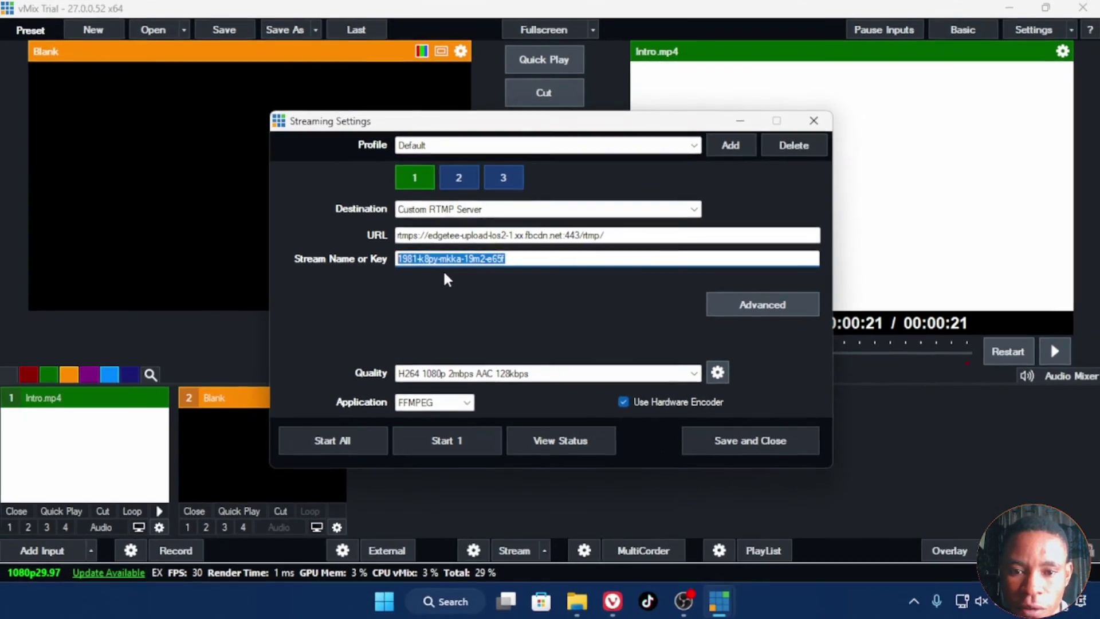
key("ctrl+v")
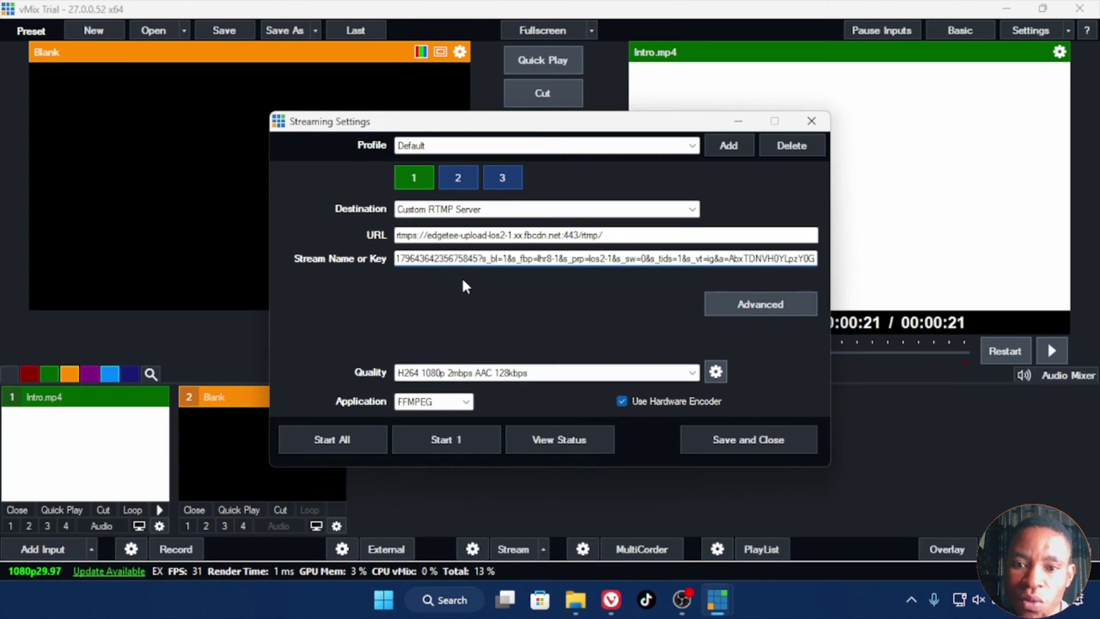
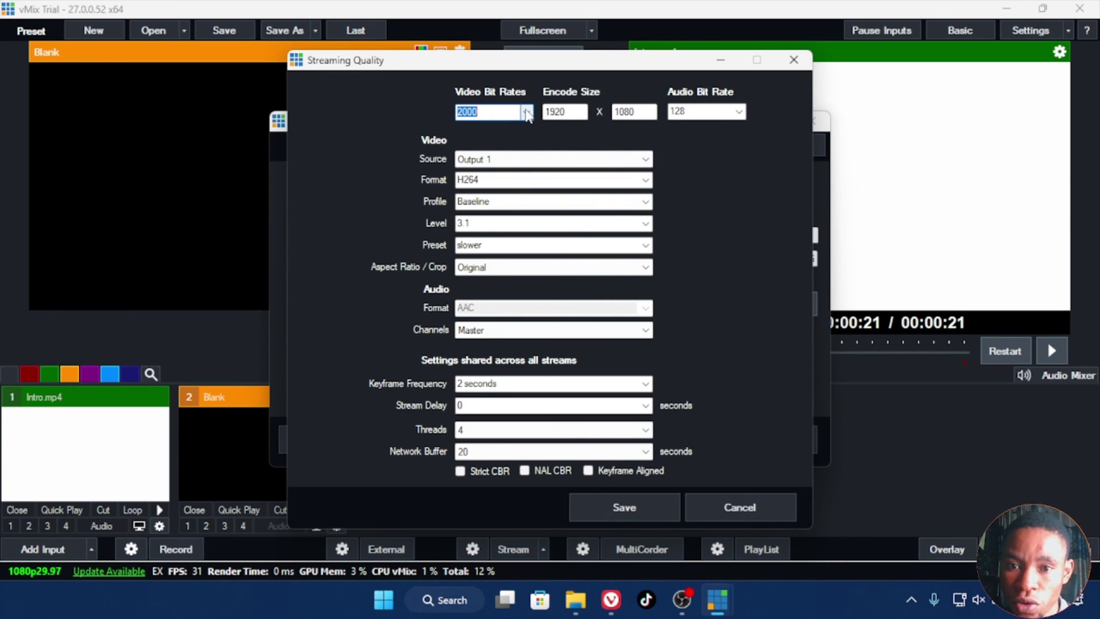
Set the video bit rate to 2500 in the streaming quality settings and keep Output 1 as the video source
key("Tab")
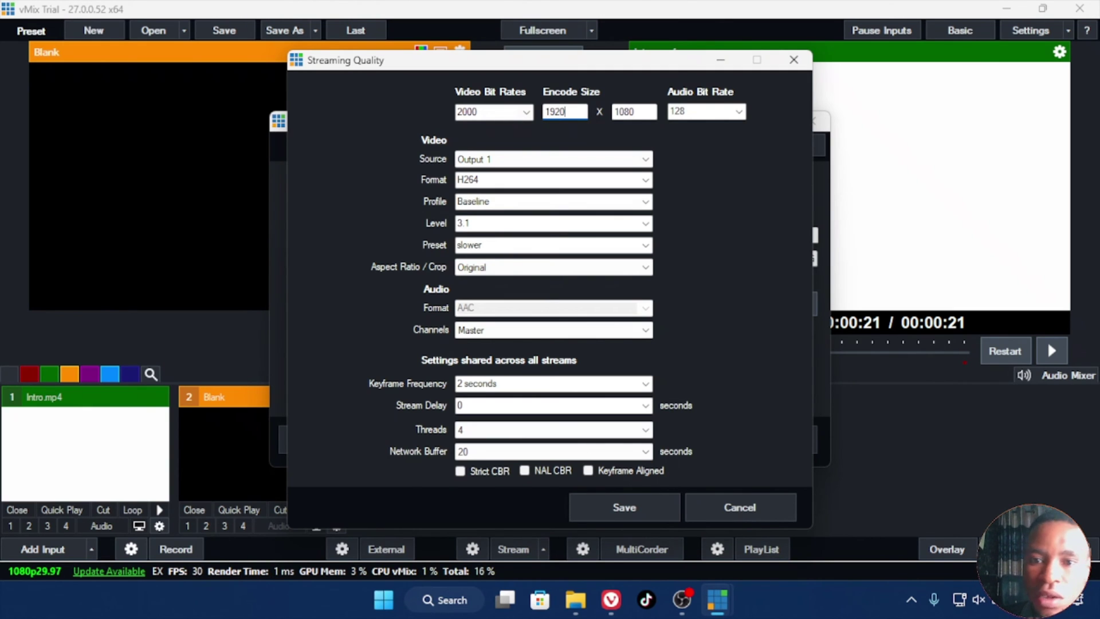
left_click(526, 113)
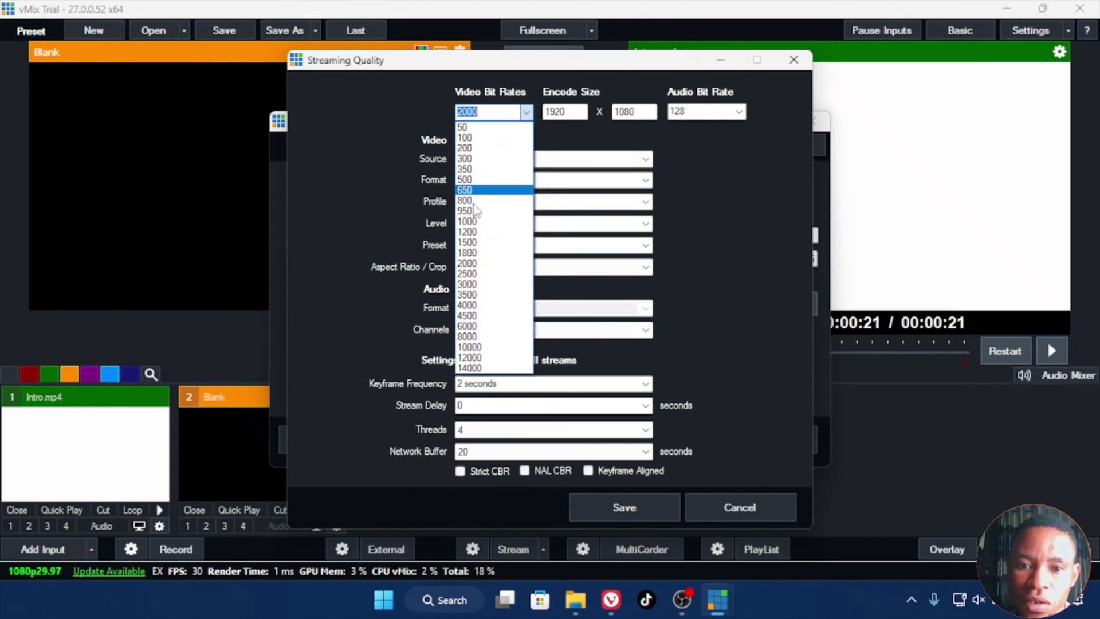
left_click(468, 274)
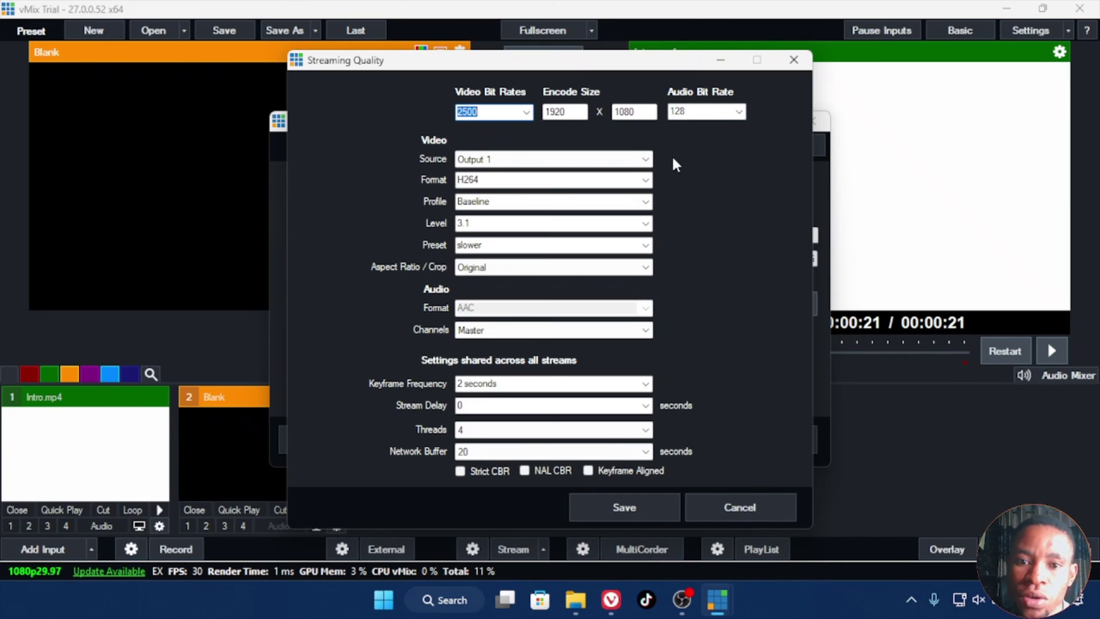
left_click(646, 161)
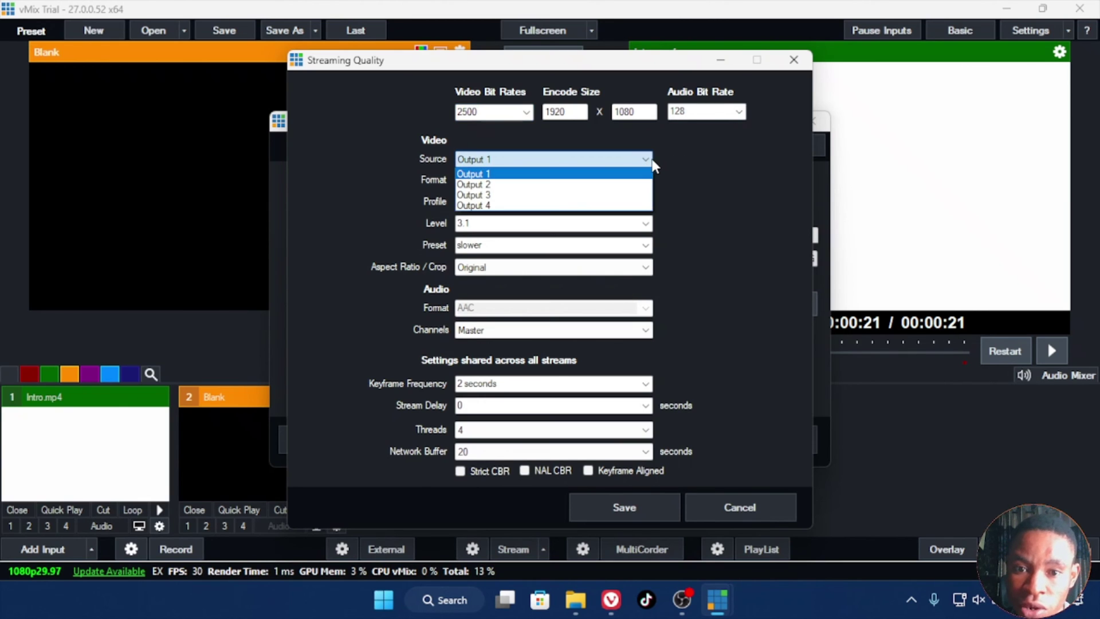
left_click(742, 172)
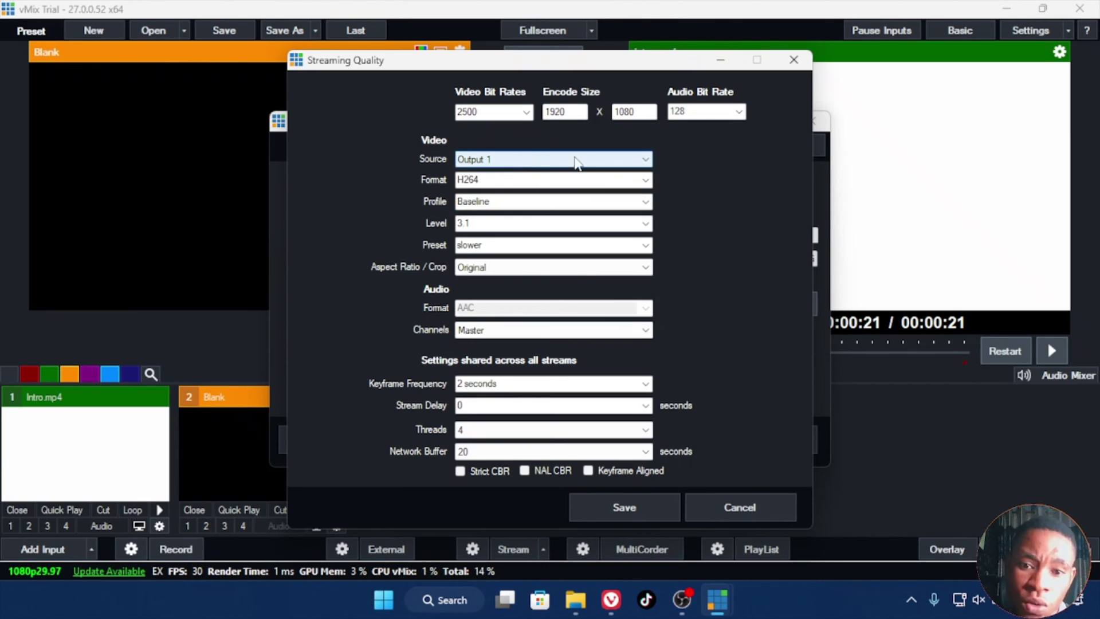
Keep H264 as the video format and set the encoding profile to High
left_click(645, 179)
left_click(694, 188)
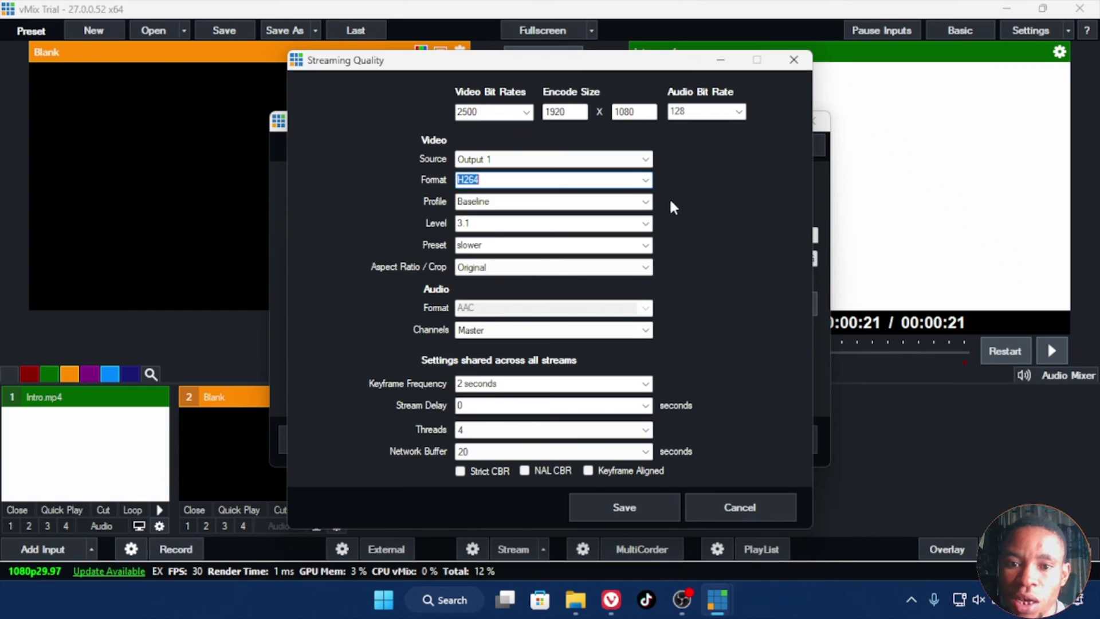
left_click(645, 201)
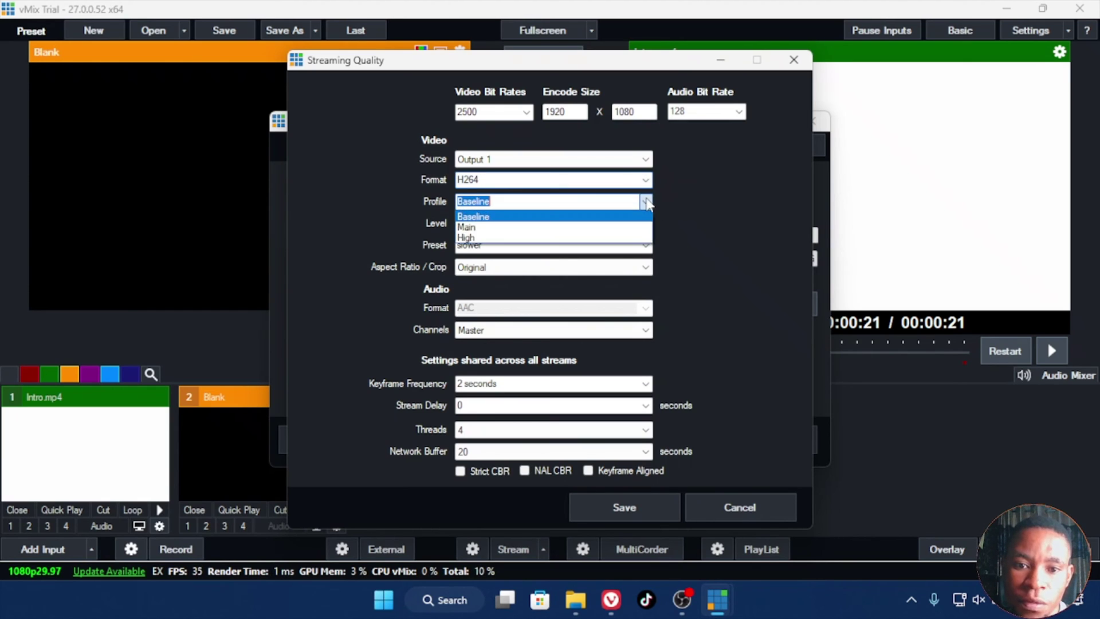
left_click(481, 238)
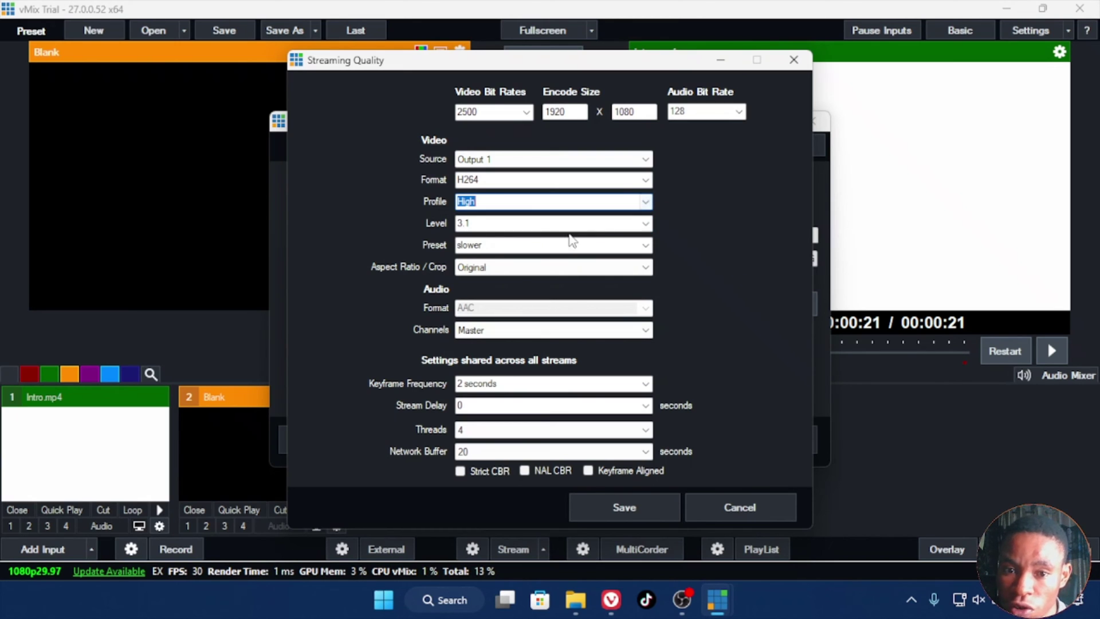
Keep level 3.1 and the slower preset, and save both the streaming quality and the streaming settings
left_click(647, 228)
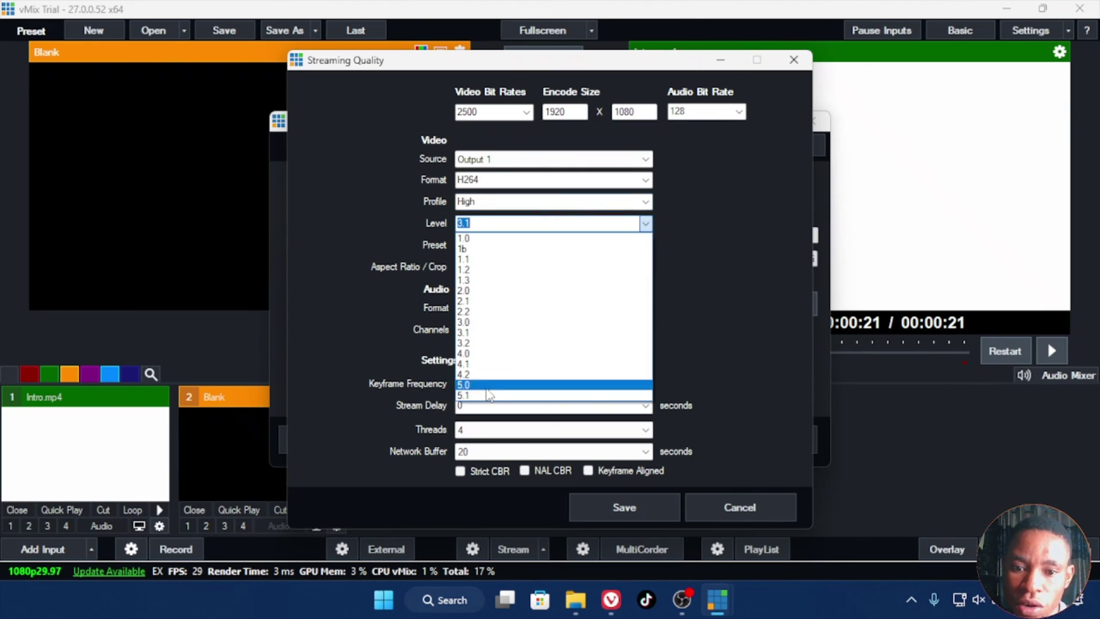
left_click(766, 259)
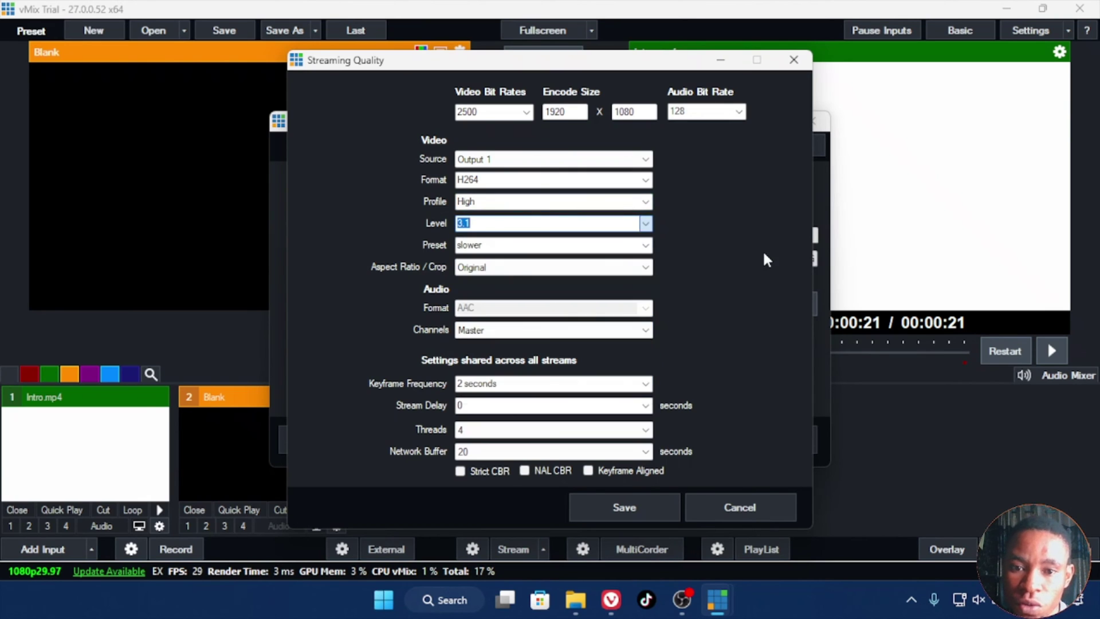
left_click(646, 246)
left_click(757, 261)
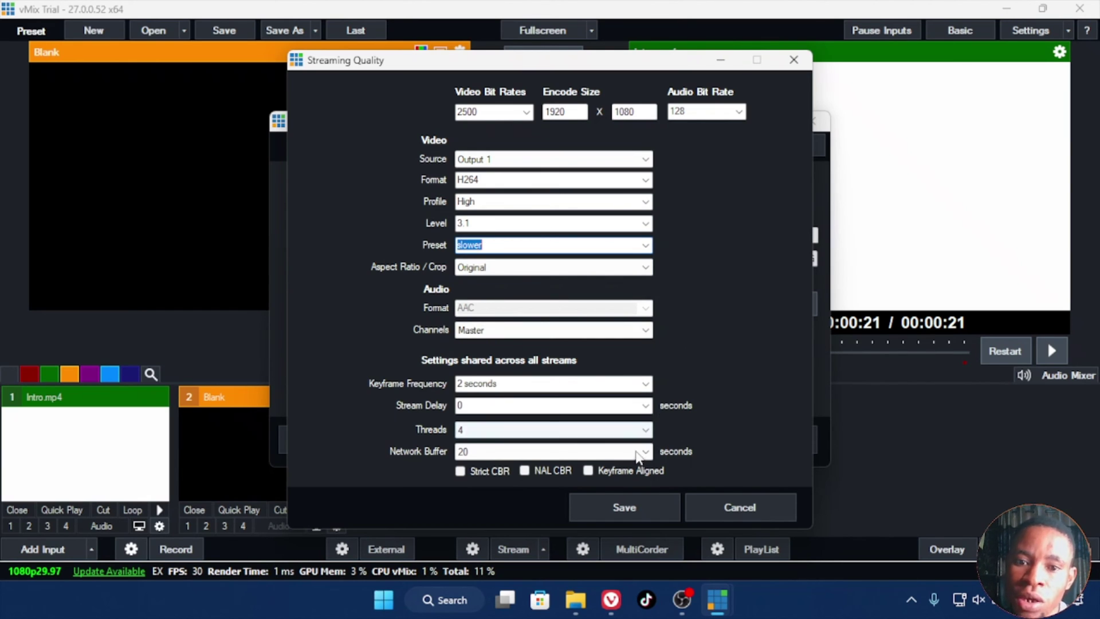
left_click(617, 507)
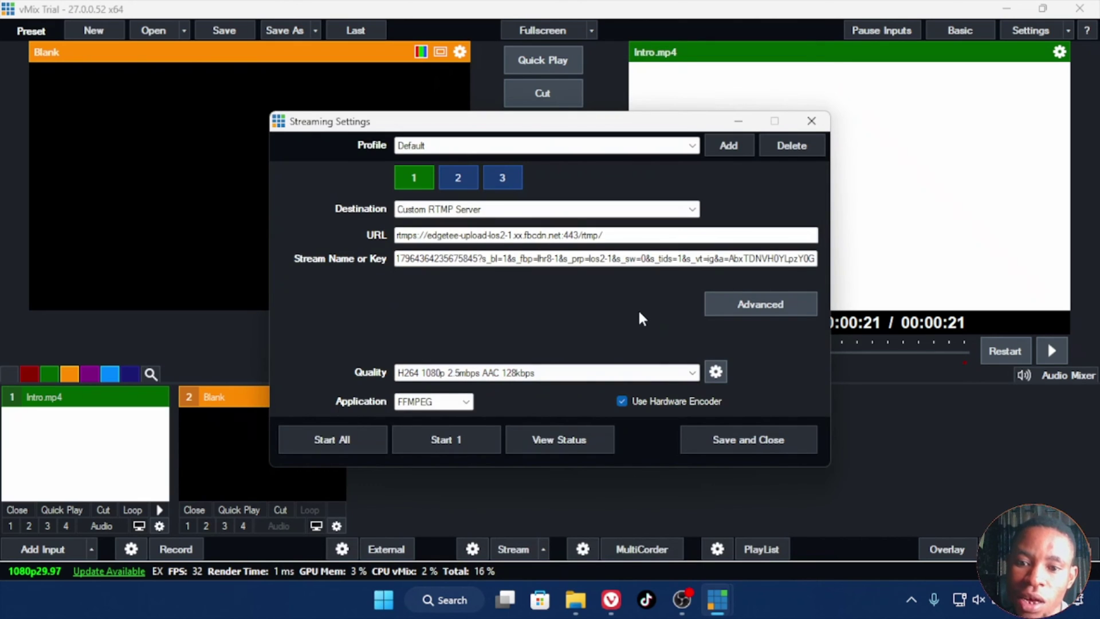
left_click(736, 445)
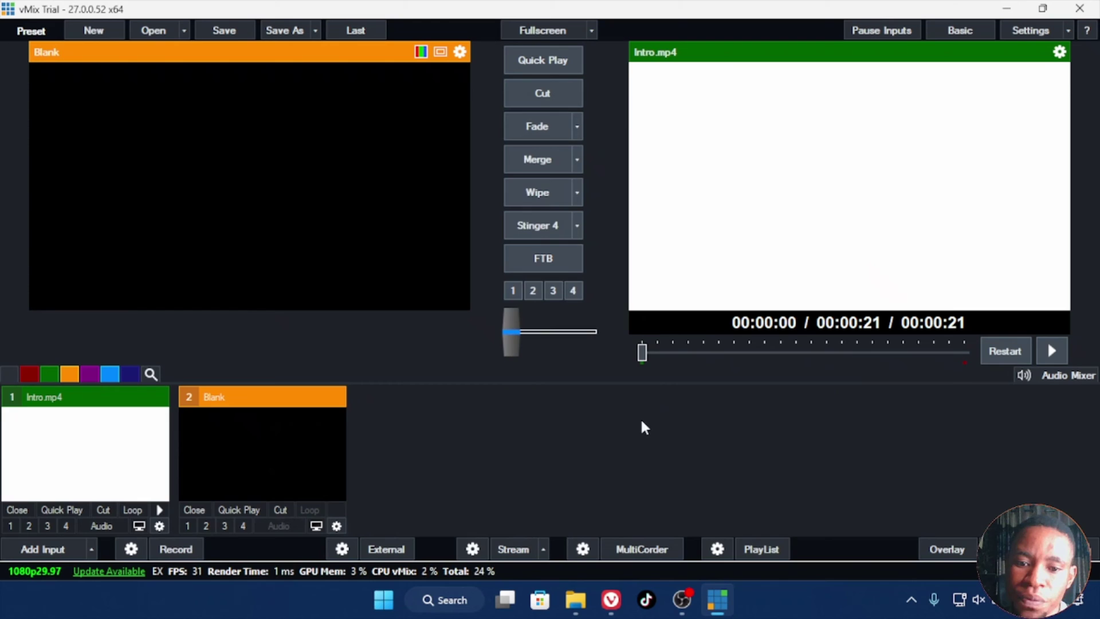
Review the settings of streams 2 and 3, and start stream 1 from the streaming settings
left_click(473, 549)
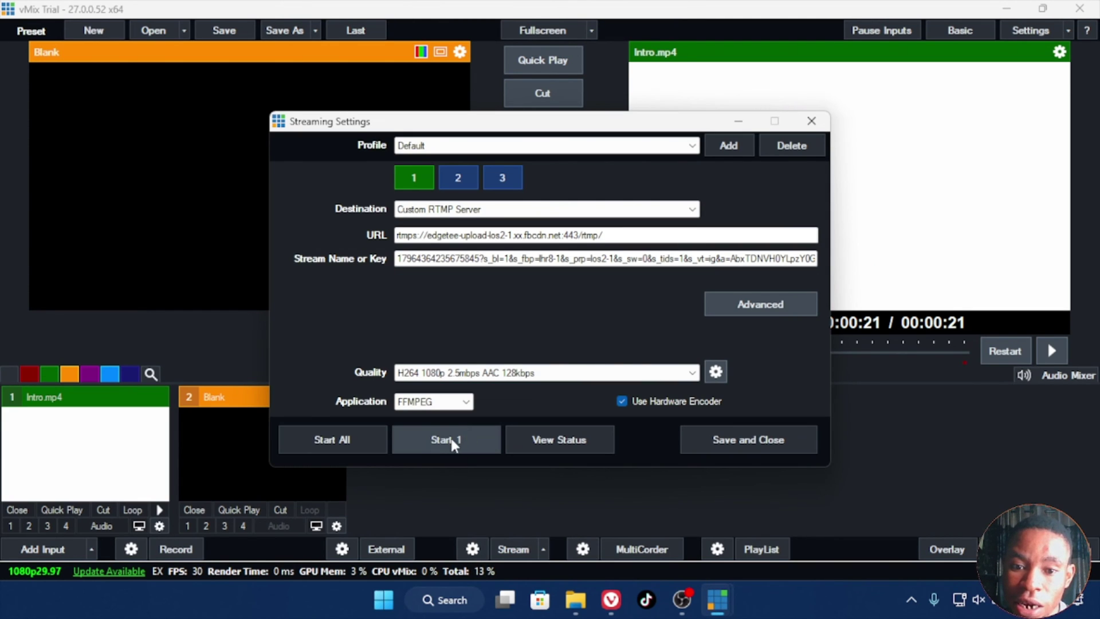
left_click(458, 177)
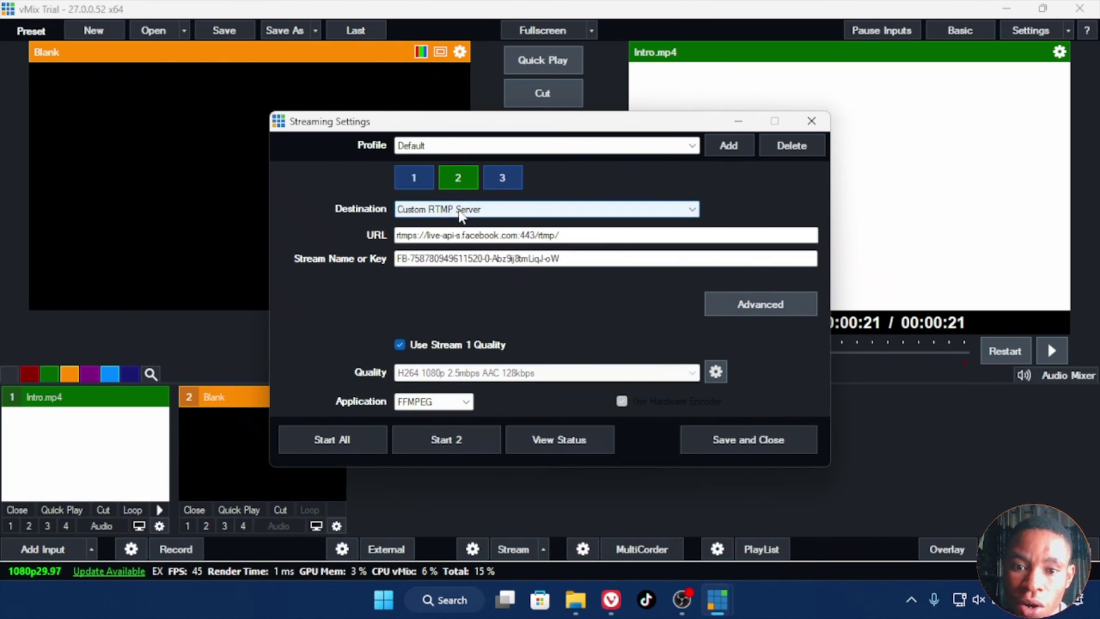
left_click(487, 181)
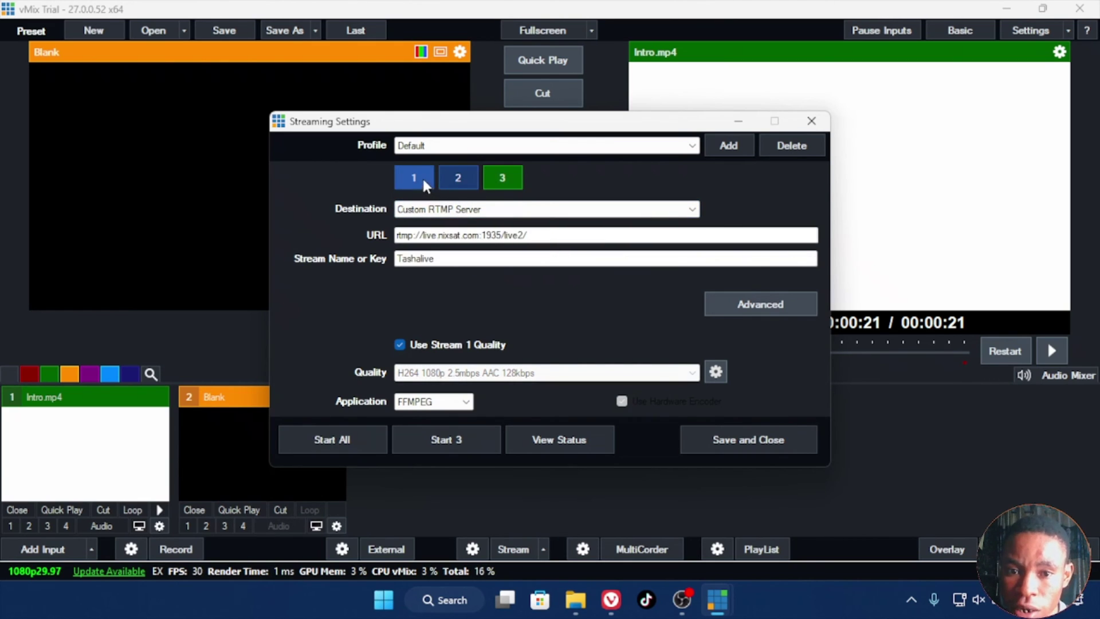
left_click(411, 180)
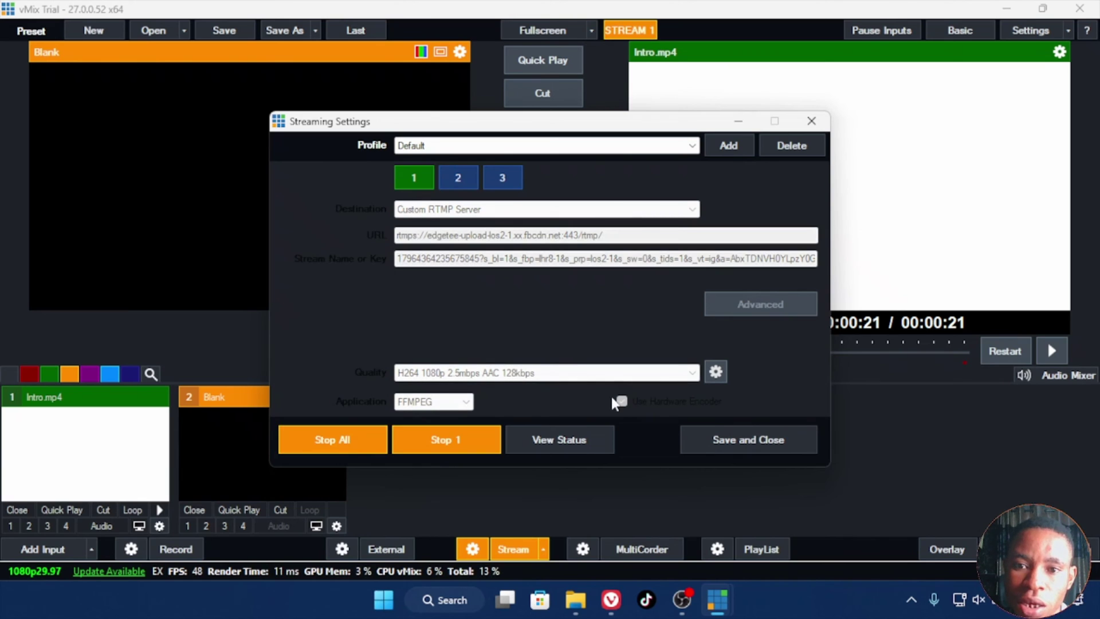
left_click(782, 442)
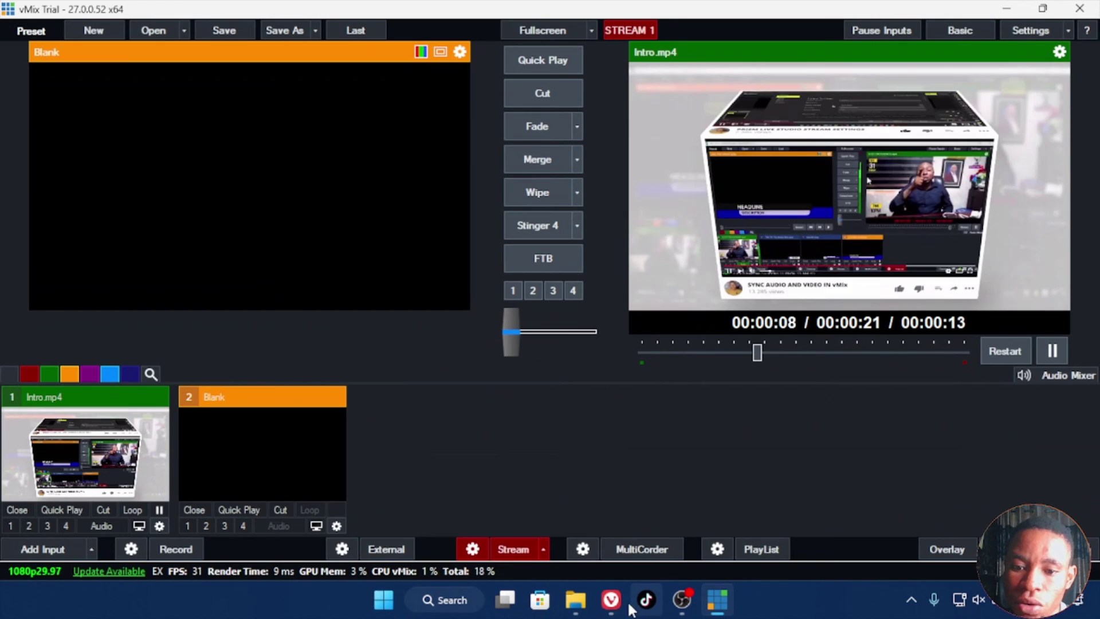
Switch to Instagram in Vivaldi, check the incoming stream preview, and go live with the video
left_click(612, 600)
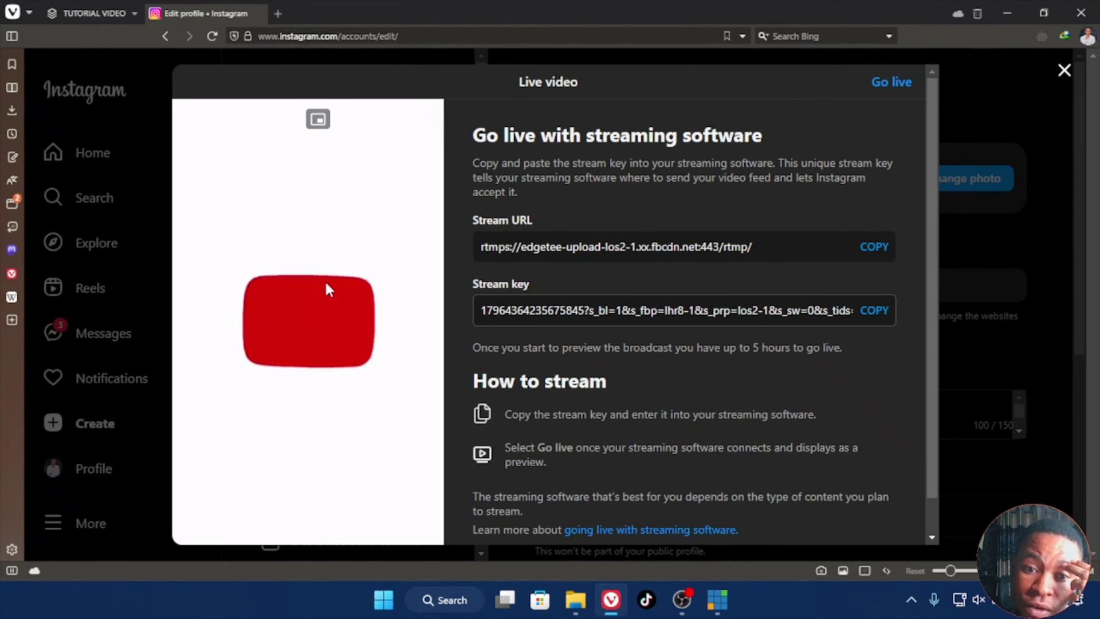
left_click(324, 280)
scroll(686, 363, "down", 1)
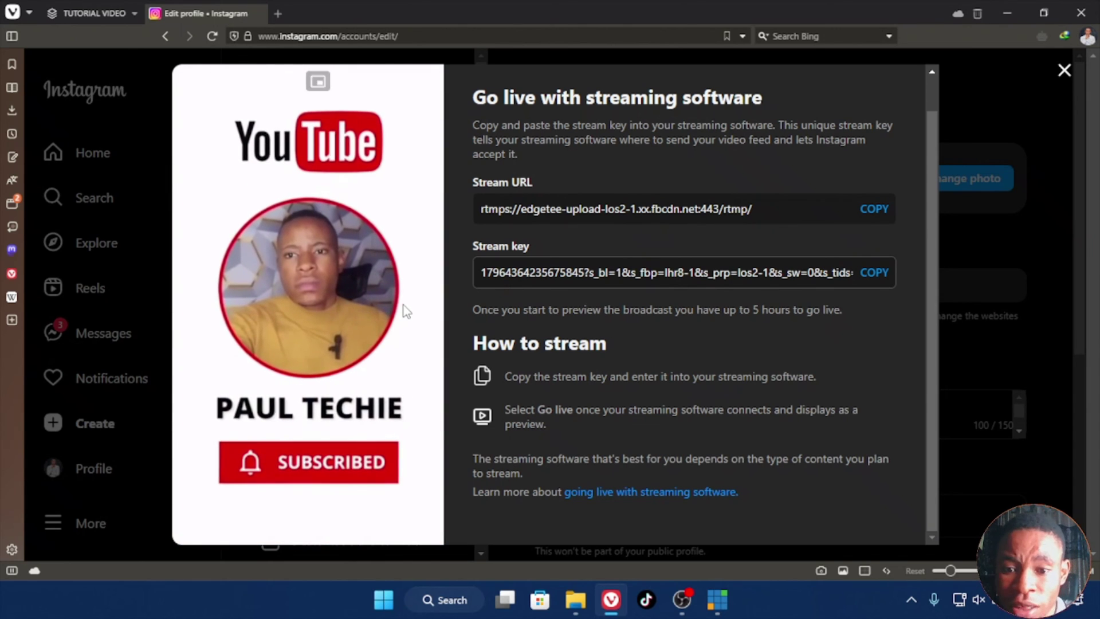
scroll(403, 304, "up", 1)
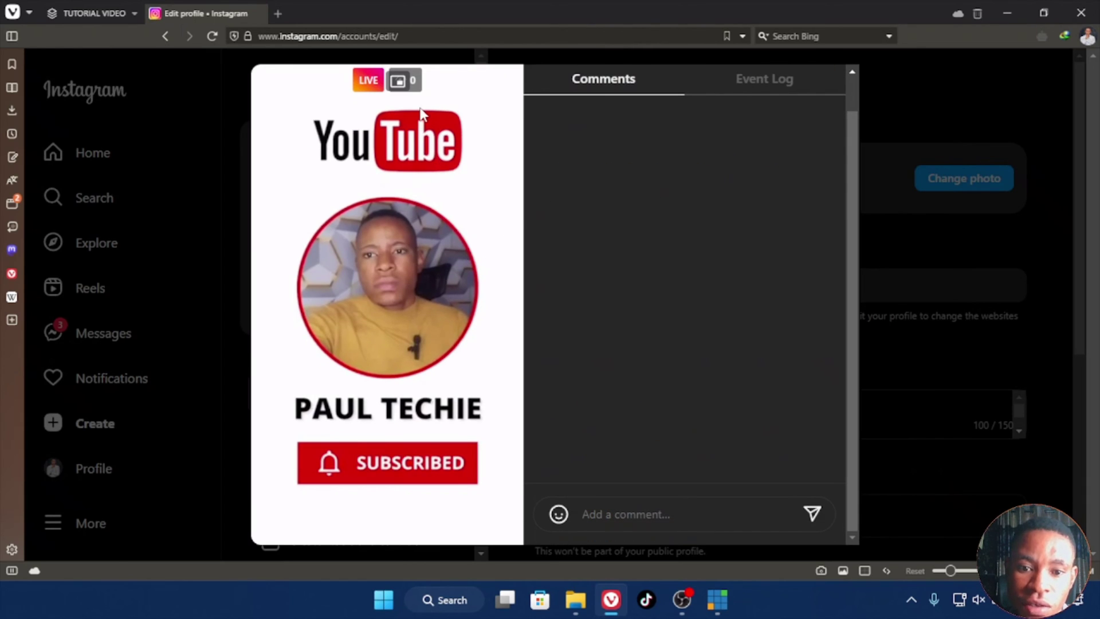
Replay the Intro.mp4 input in vMix with looping turned on and switch back to the Instagram live video
left_click(717, 600)
left_click(1038, 350)
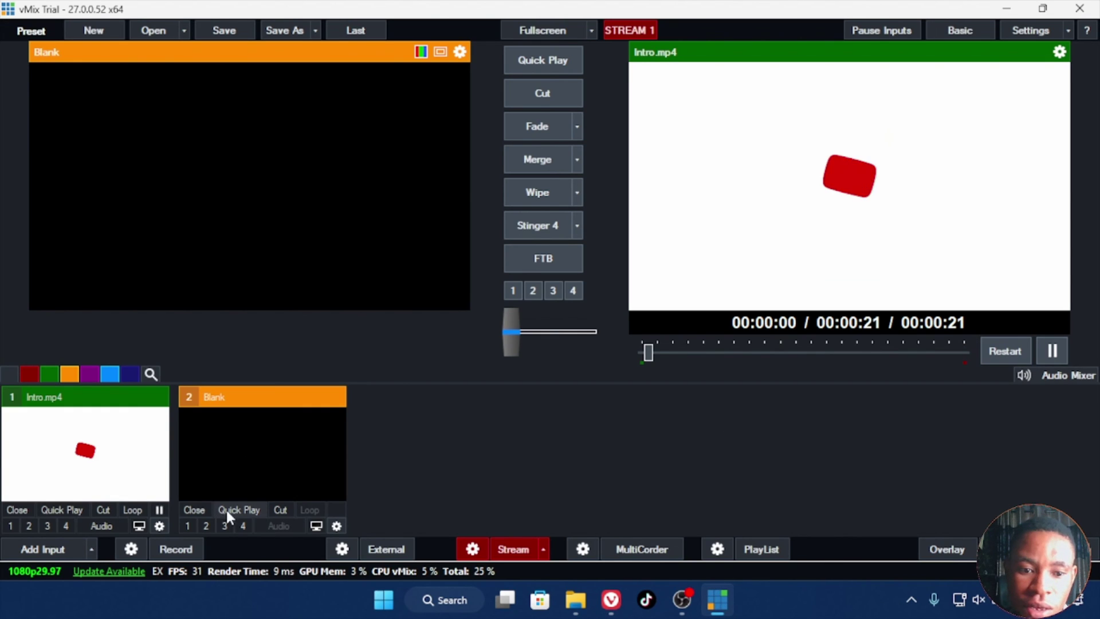
left_click(133, 510)
key("alt+Tab")
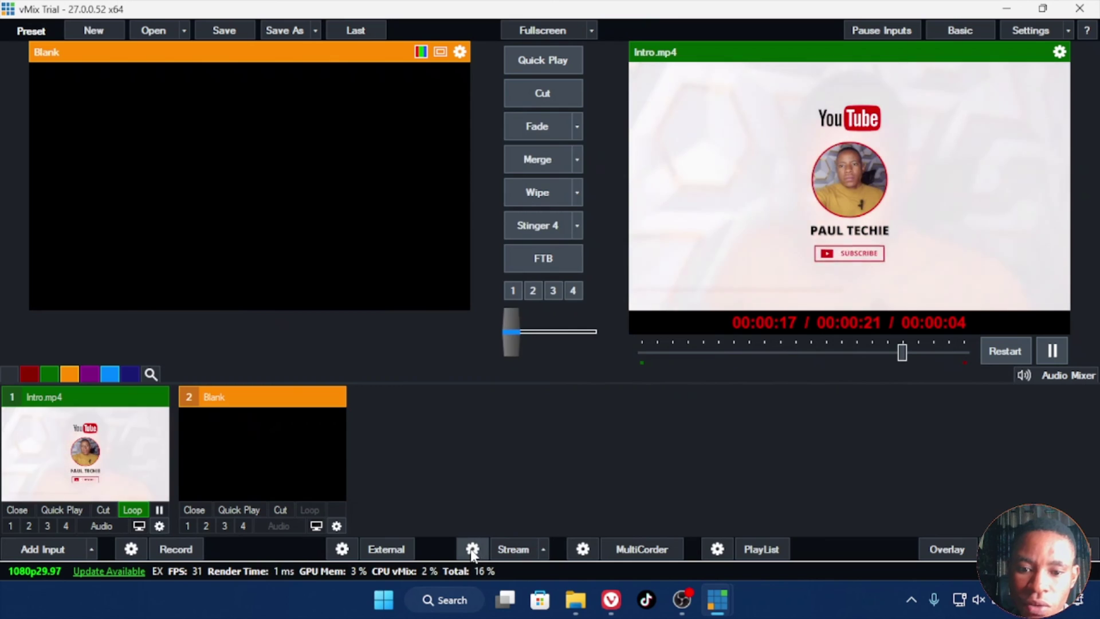
Examine the available video source outputs in stream 1's streaming quality settings and leave them without saving
left_click(471, 549)
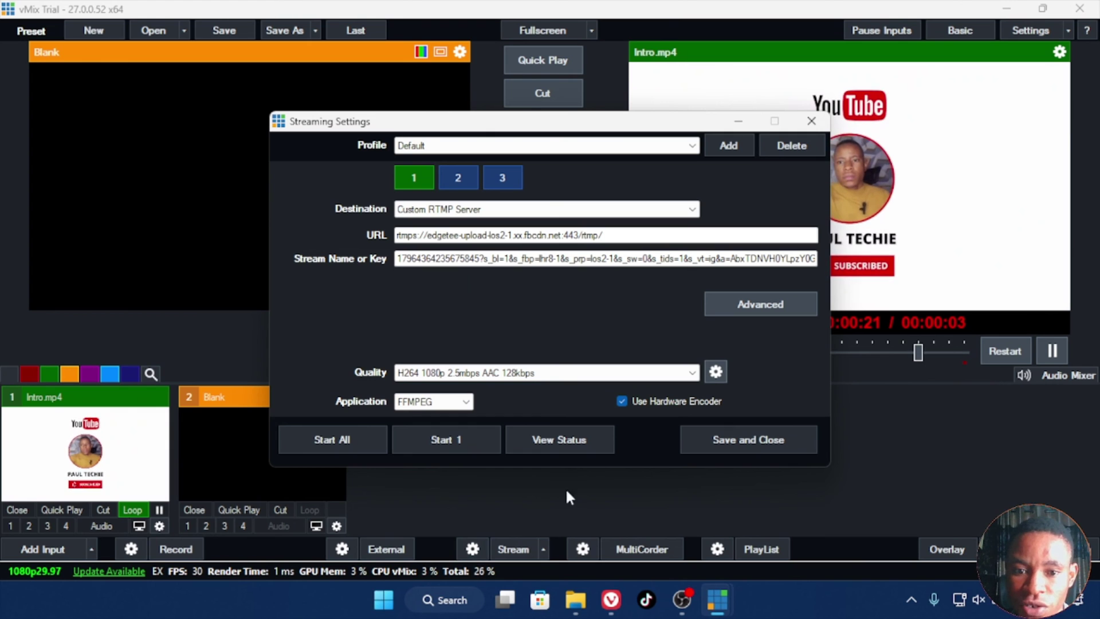
left_click(716, 373)
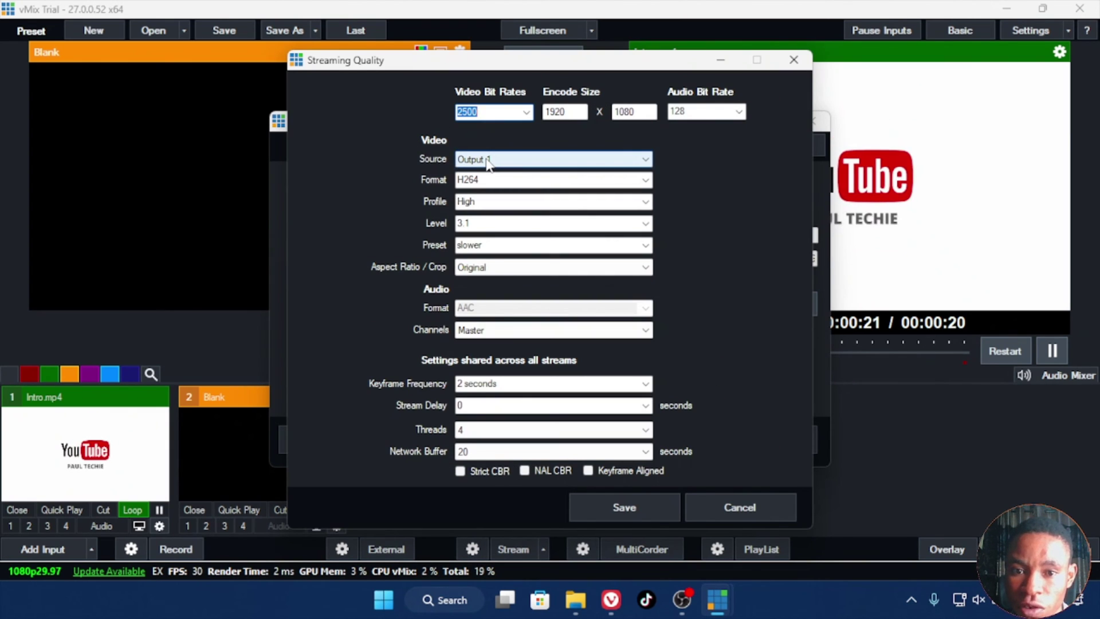
left_click(642, 159)
left_click(715, 222)
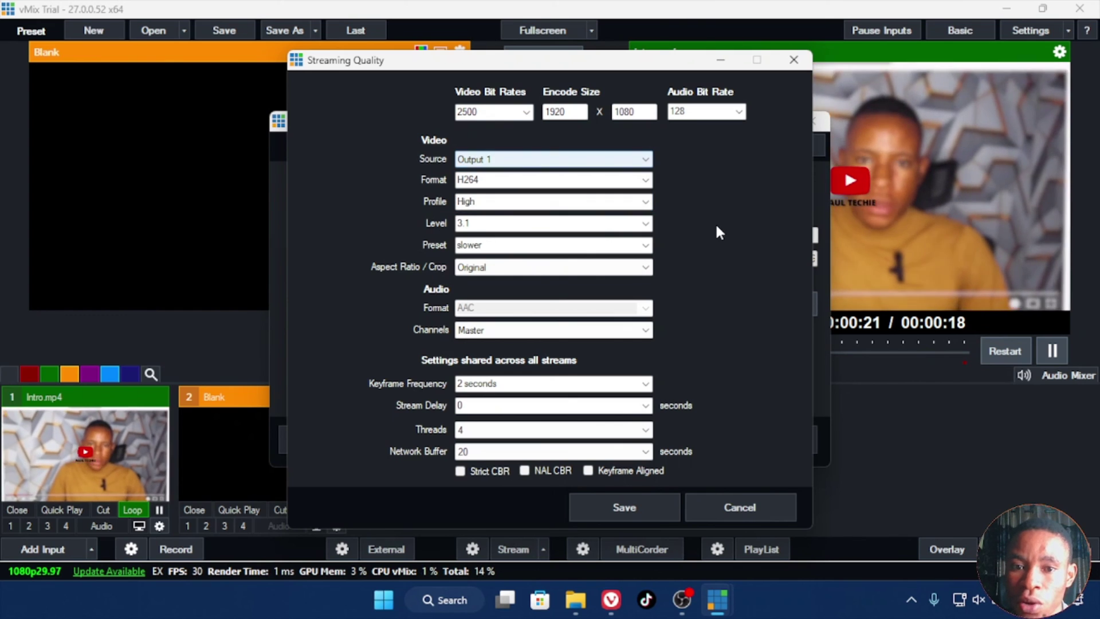
left_click(608, 161)
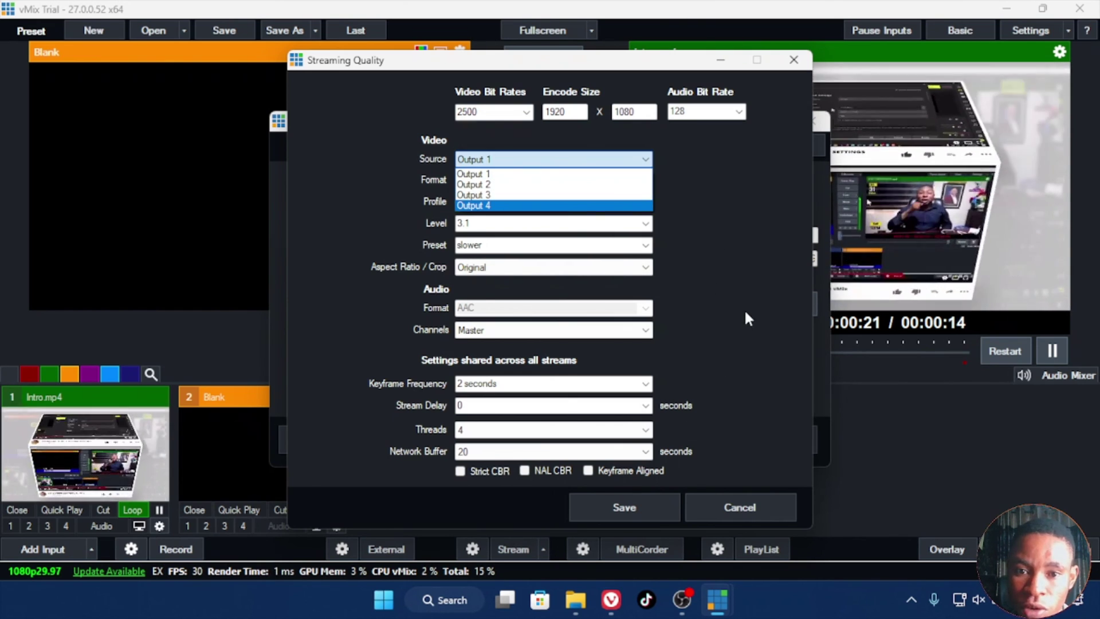
left_click(717, 409)
left_click(717, 504)
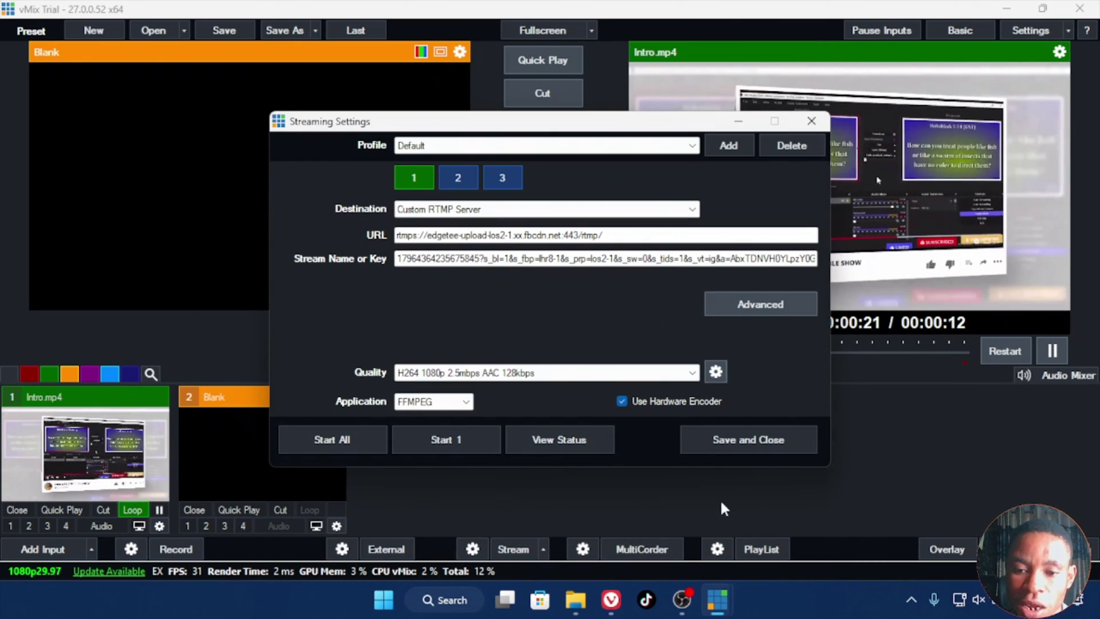
Save and close the streaming settings, and examine the sources available for output 1 in the Outputs / NDI / SRT settings
left_click(749, 440)
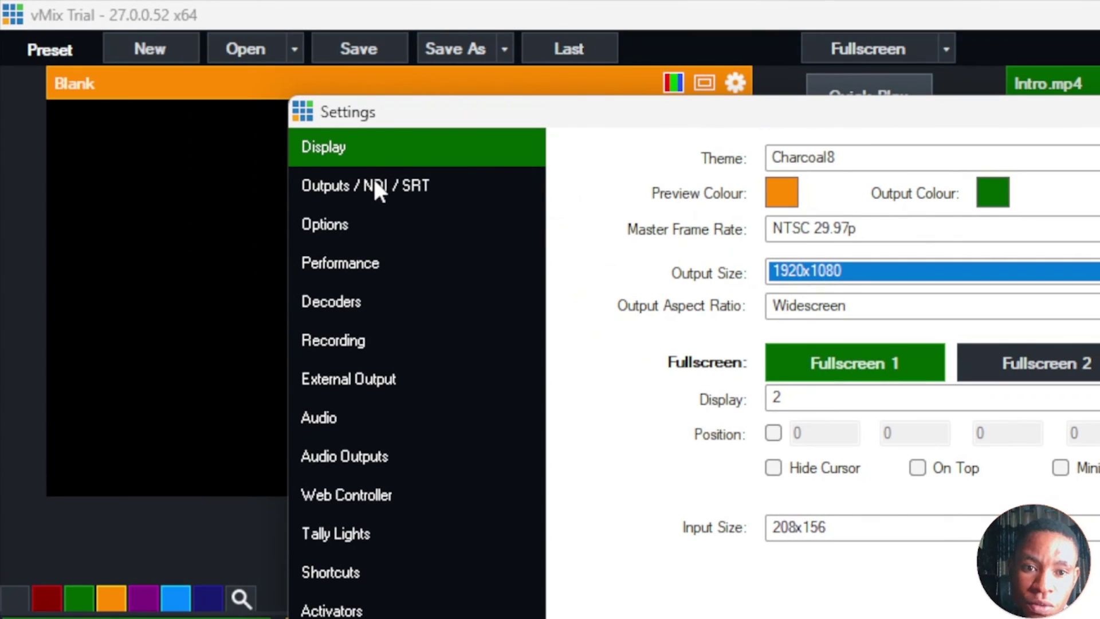
left_click(370, 185)
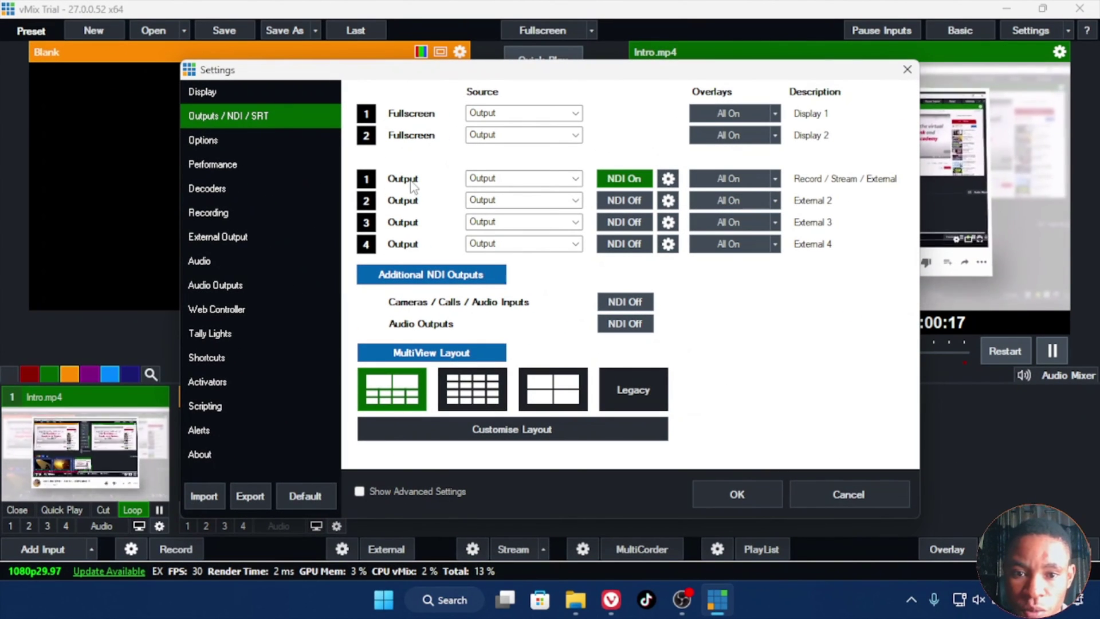
left_click(514, 180)
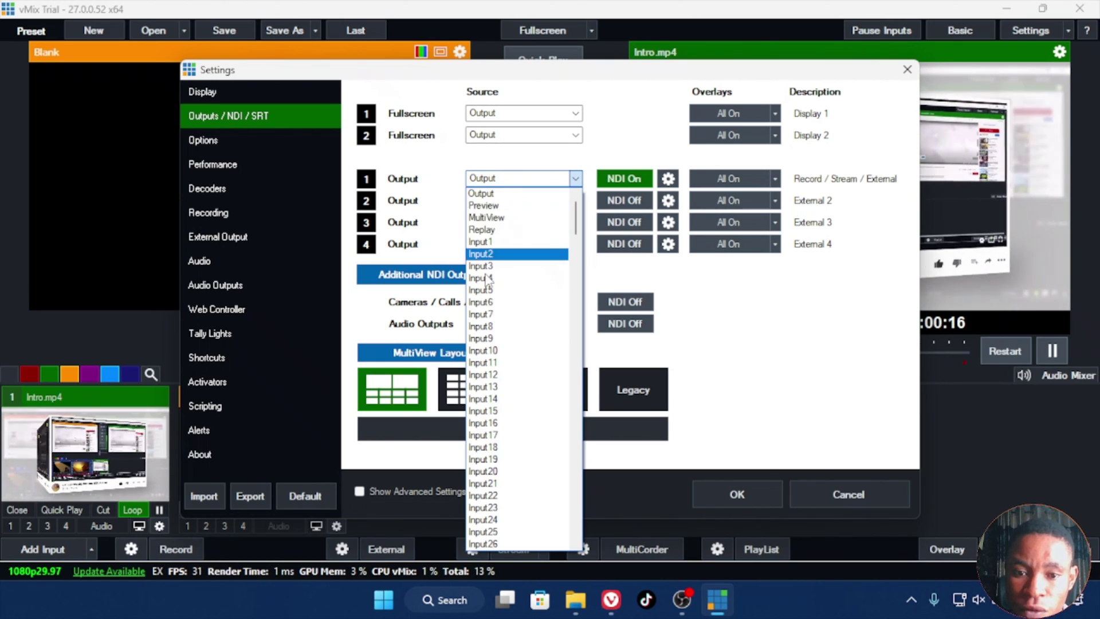
scroll(493, 269, "down", 19)
scroll(495, 298, "up", 9)
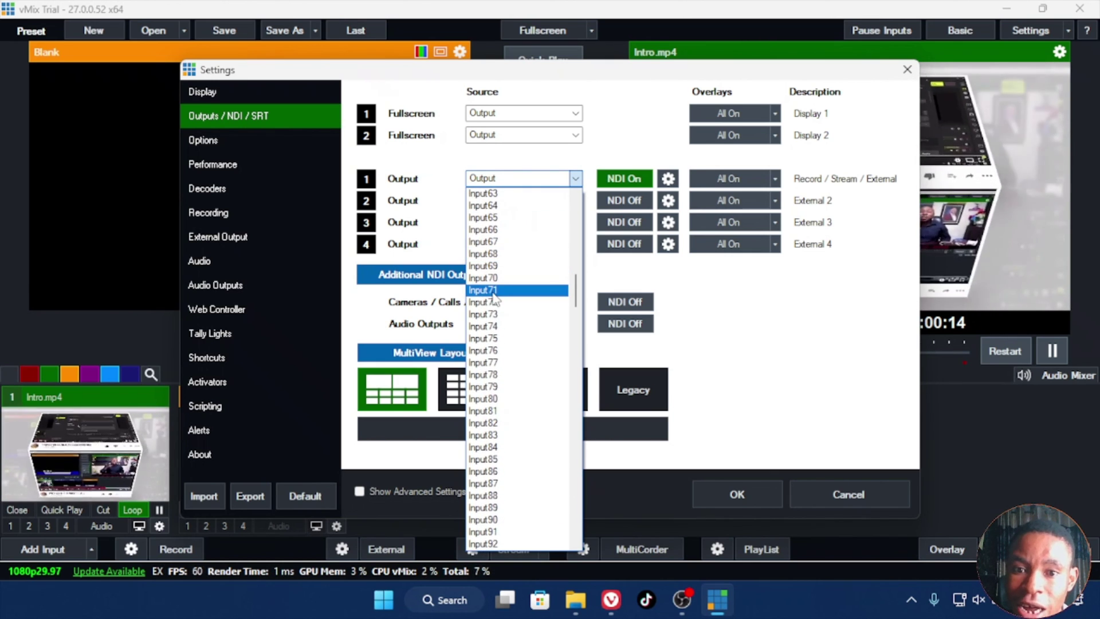
scroll(494, 252, "up", 10)
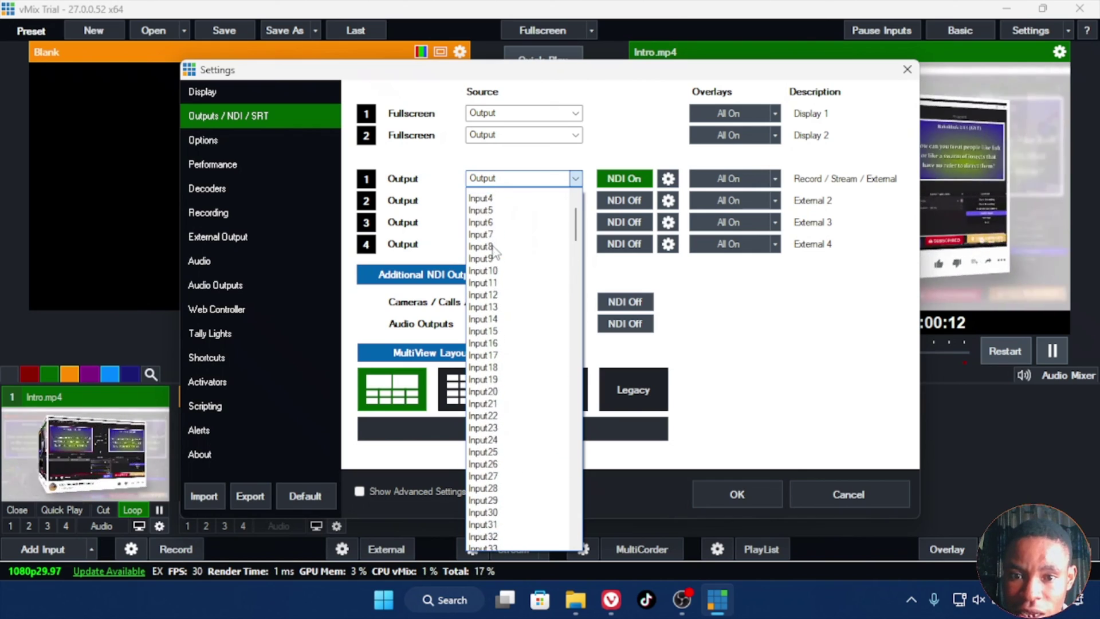
left_click(484, 191)
left_click_drag(729, 73, 577, 308)
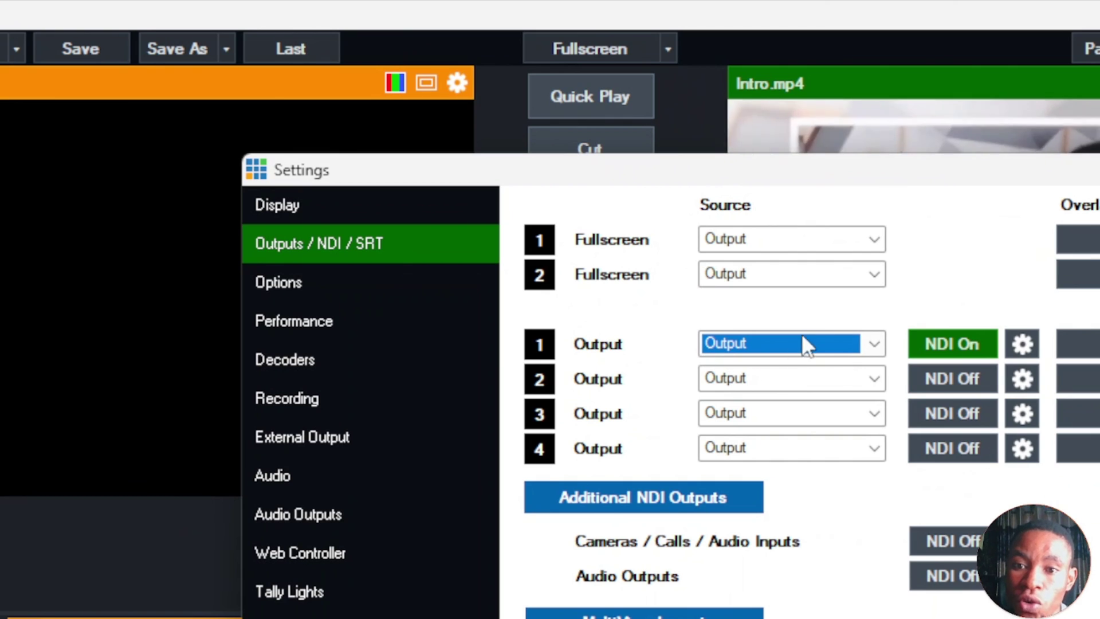
Try Input1 as the source of output 1
left_click(846, 344)
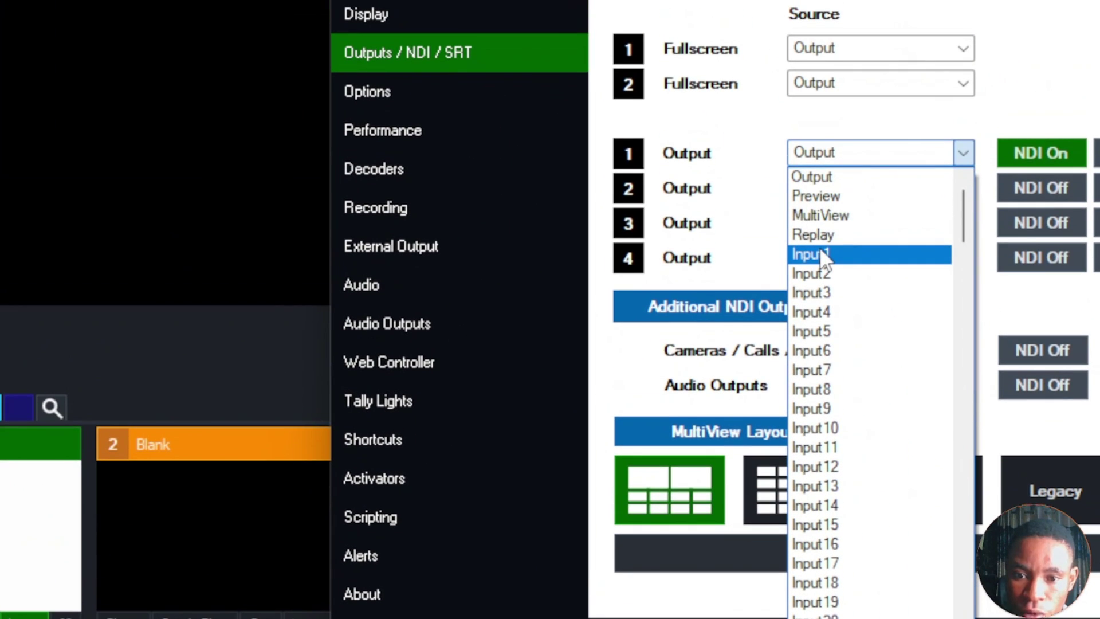
left_click(820, 252)
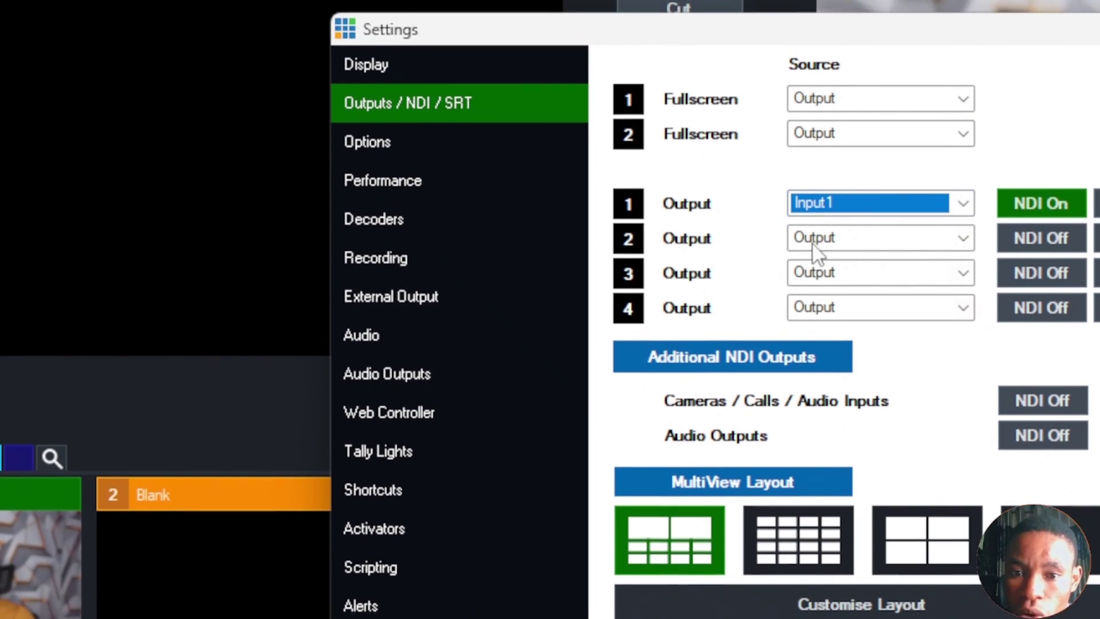
left_click(820, 192)
left_click(811, 210)
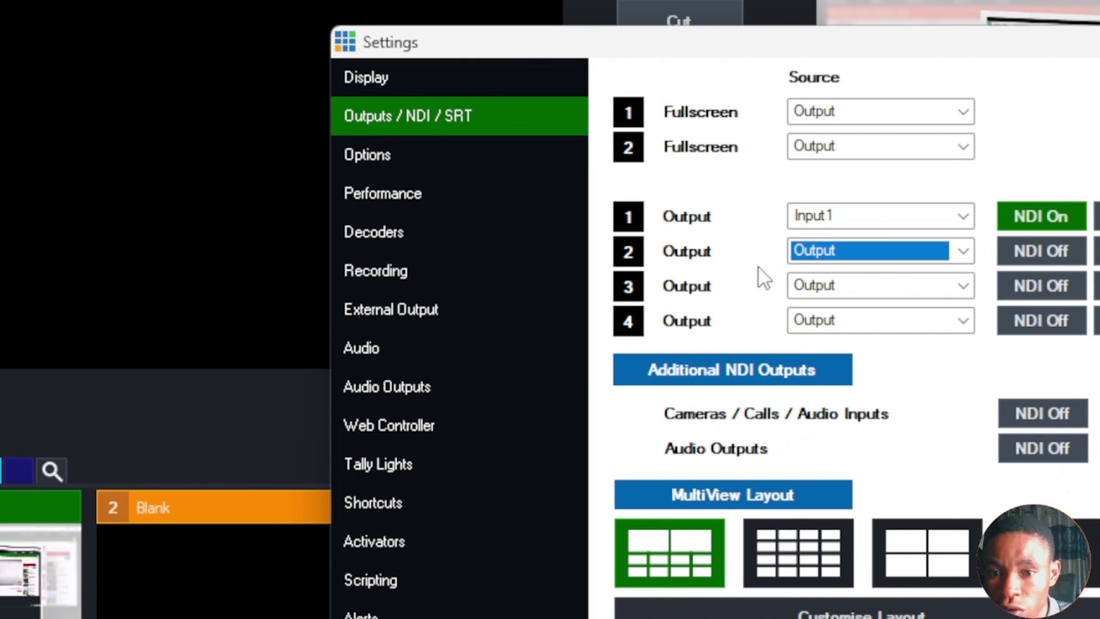
Set the source of output 1 back to Output and close the settings
left_click(820, 216)
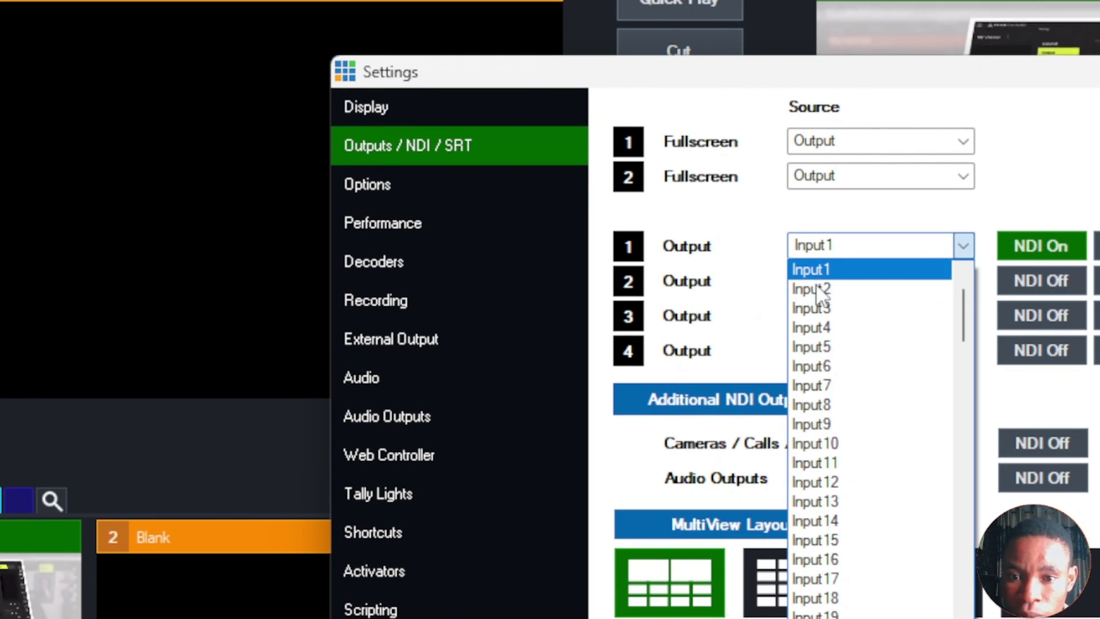
scroll(818, 254, "up", 2)
left_click(813, 269)
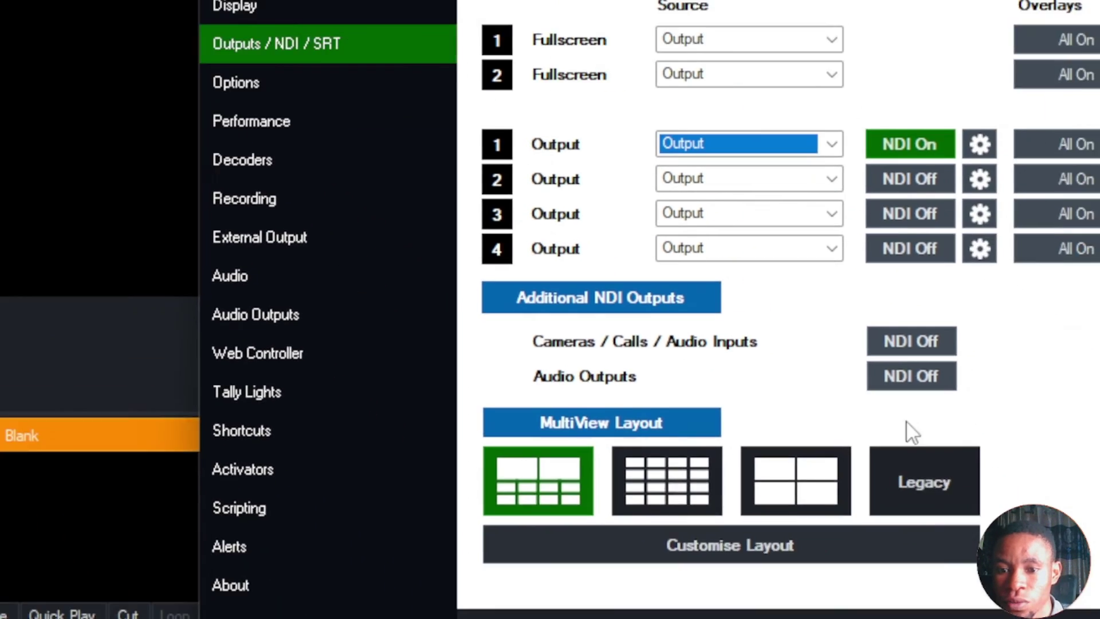
left_click(1085, 618)
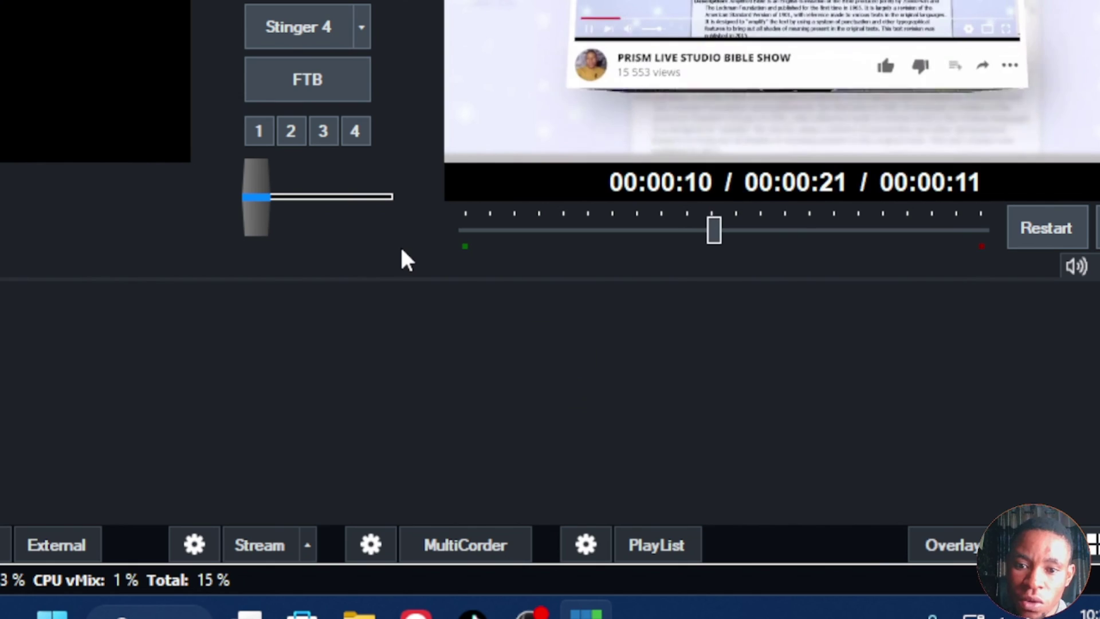